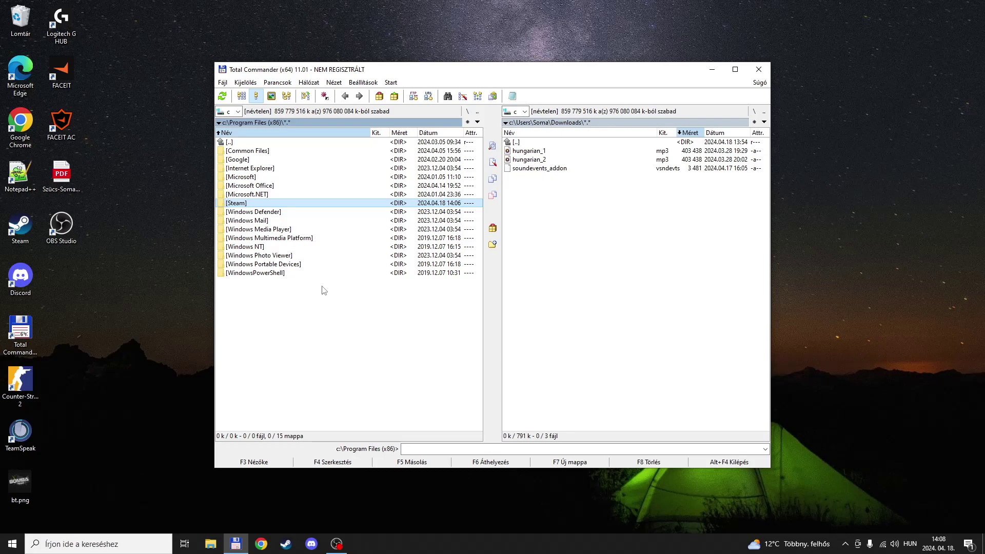
- Browse the left panel to Steam\steamapps\common\Counter-Strike Global Offensive\content\csgo_addons
double_click(243, 204)
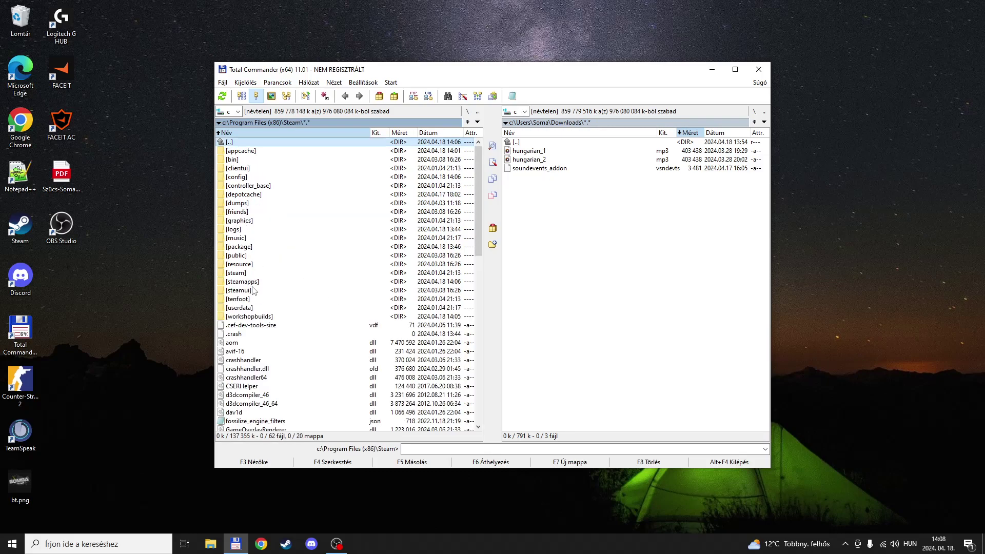
double_click(252, 282)
double_click(250, 150)
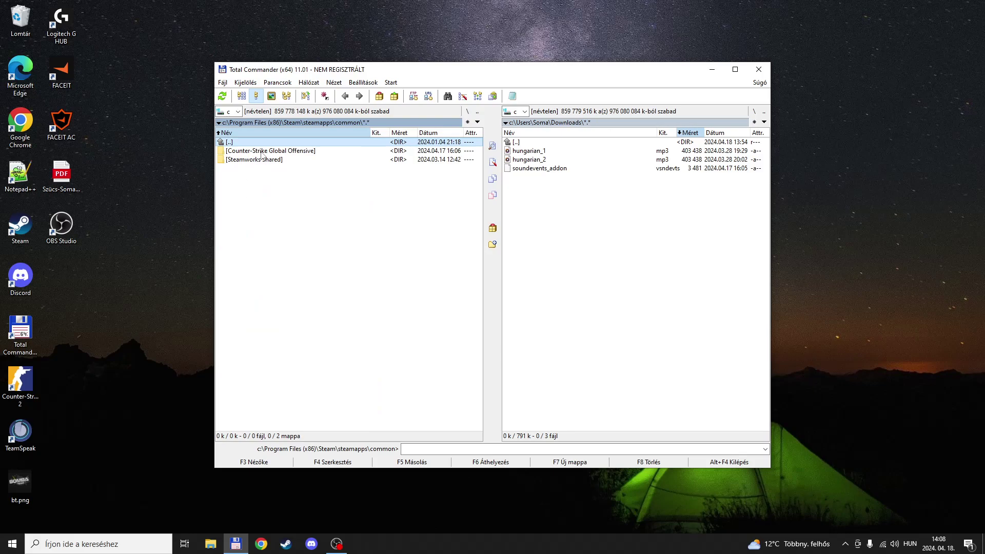
double_click(262, 153)
double_click(248, 154)
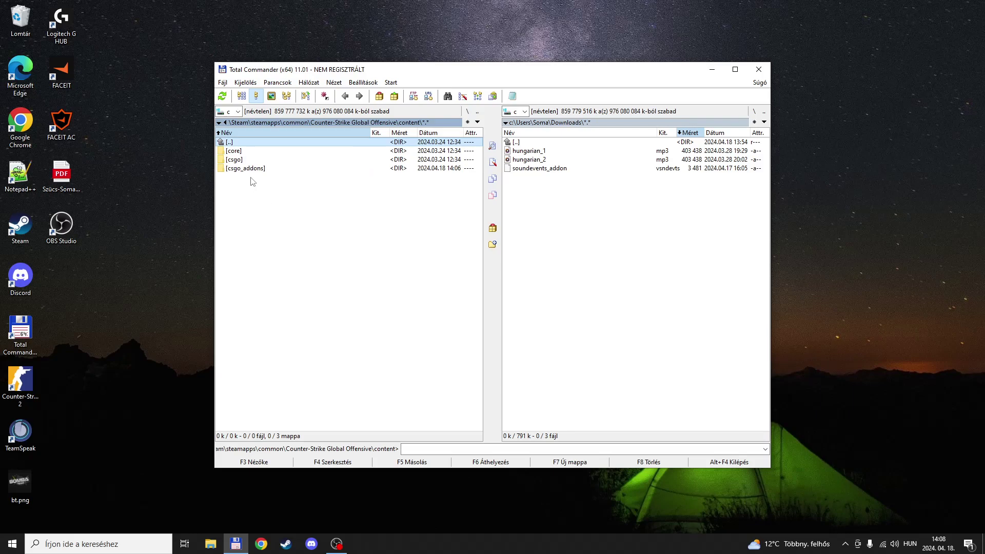
double_click(251, 169)
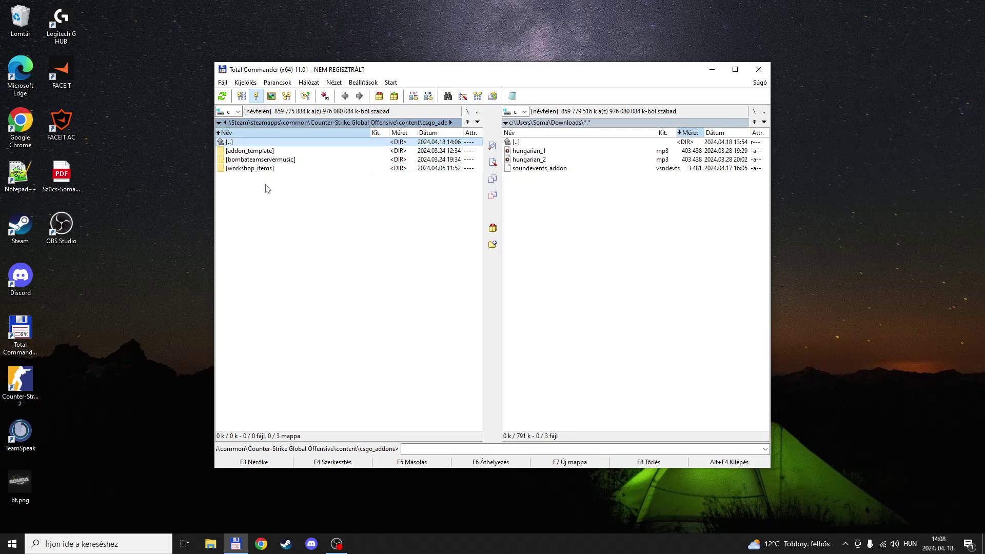
- Create a new hungarianmusic folder in csgo_addons and enter it
click(265, 170)
click(609, 461)
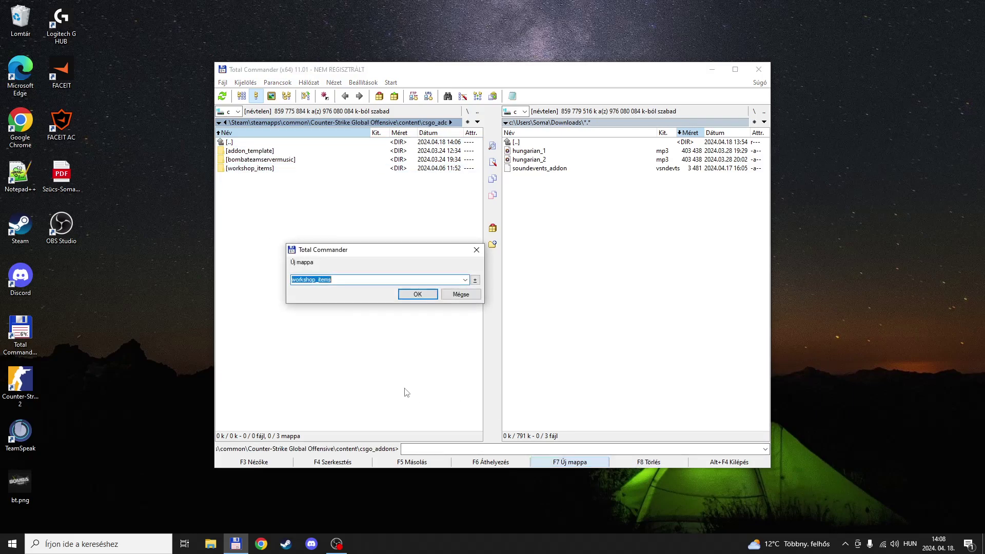
text(hungarianmusic)
key(Return)
click(245, 178)
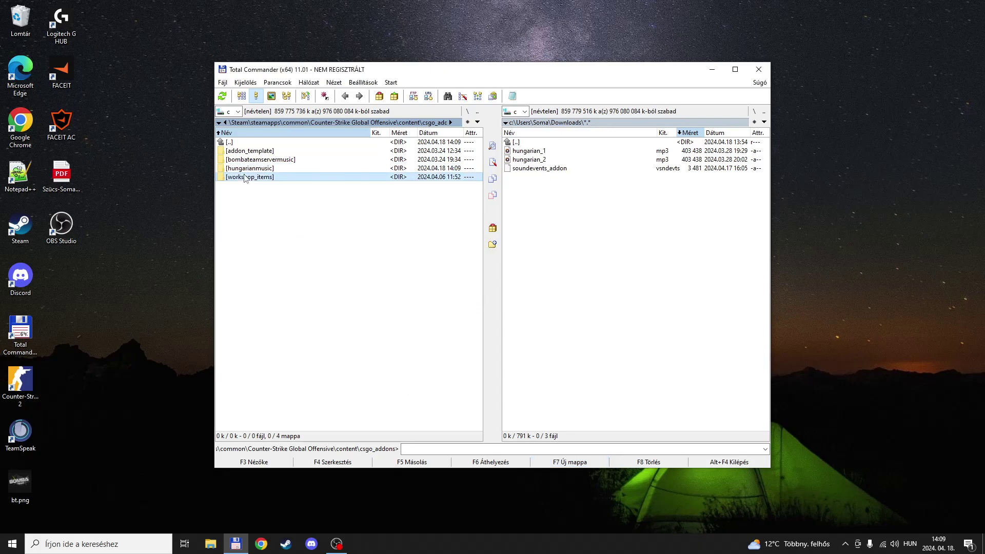
double_click(246, 170)
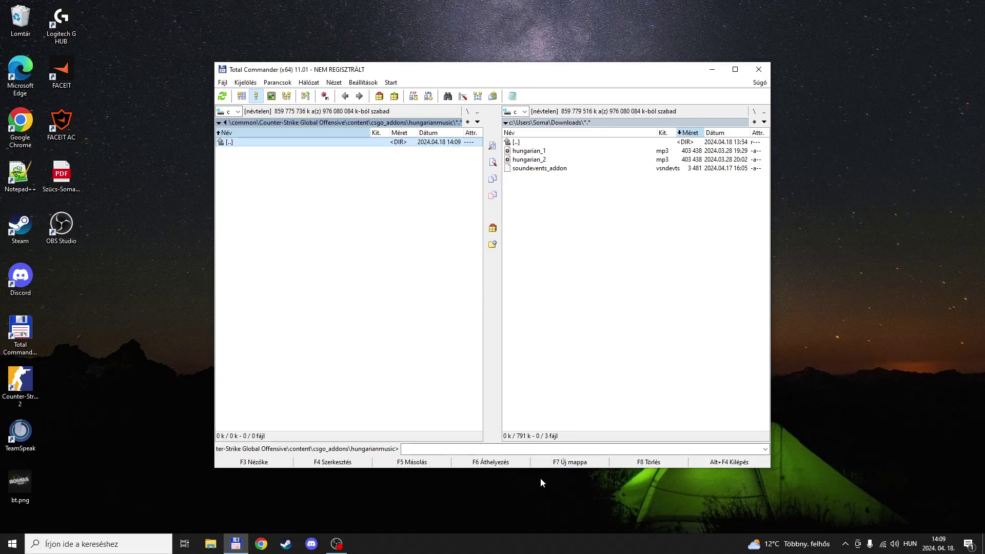
- Create sounds and soundevents subfolders inside hungarianmusic
click(562, 462)
text(sounds)
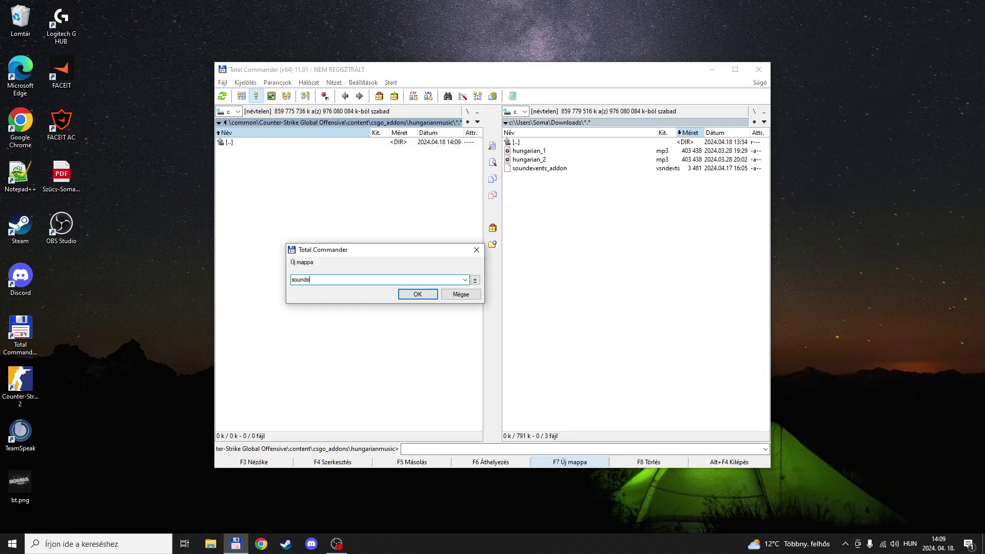
key(Return)
click(555, 464)
text(s)
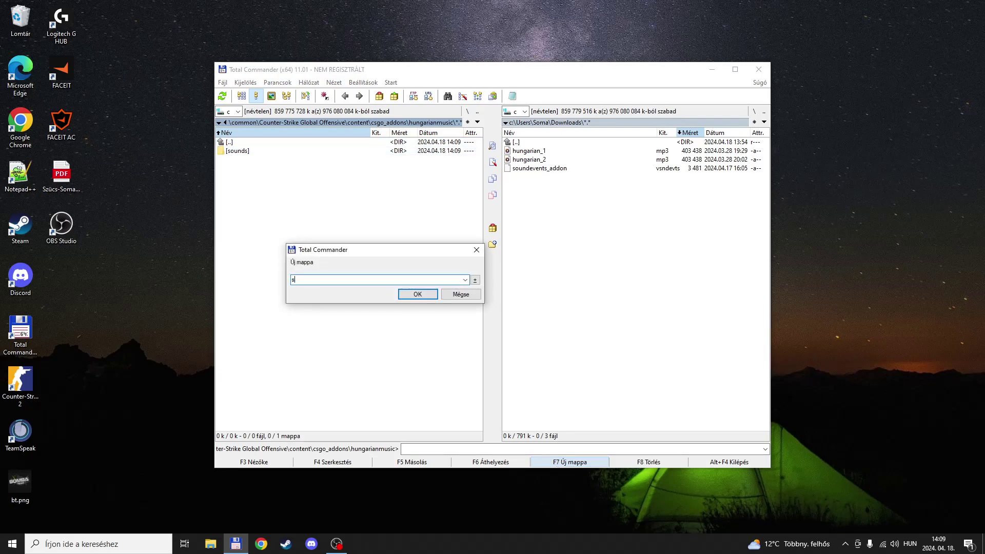
text(s)
key(Return)
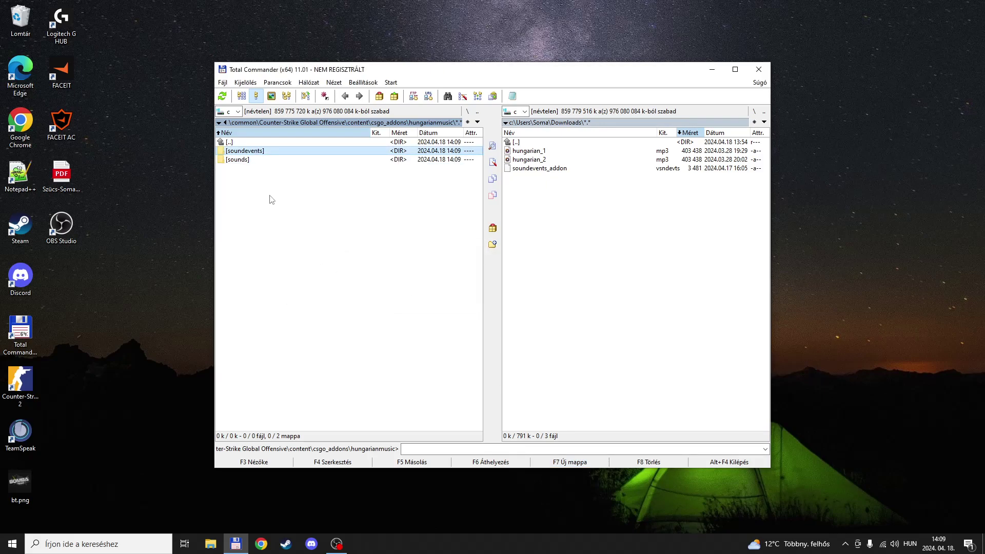
- Make a test_res_music folder in sounds and copy the hungarian_1 and hungarian_2 mp3s from Downloads into it
double_click(245, 161)
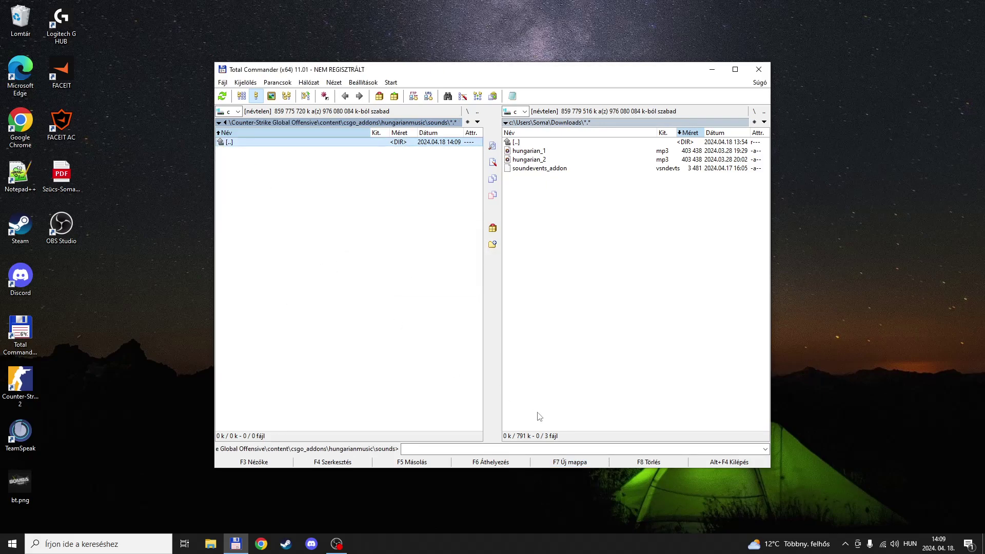
click(570, 461)
text(test_res_music)
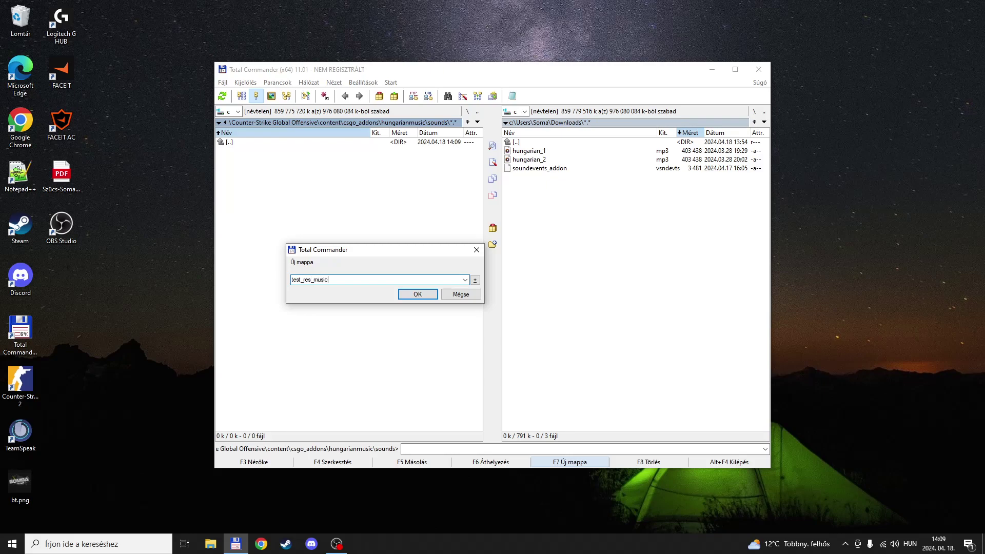
key(Return)
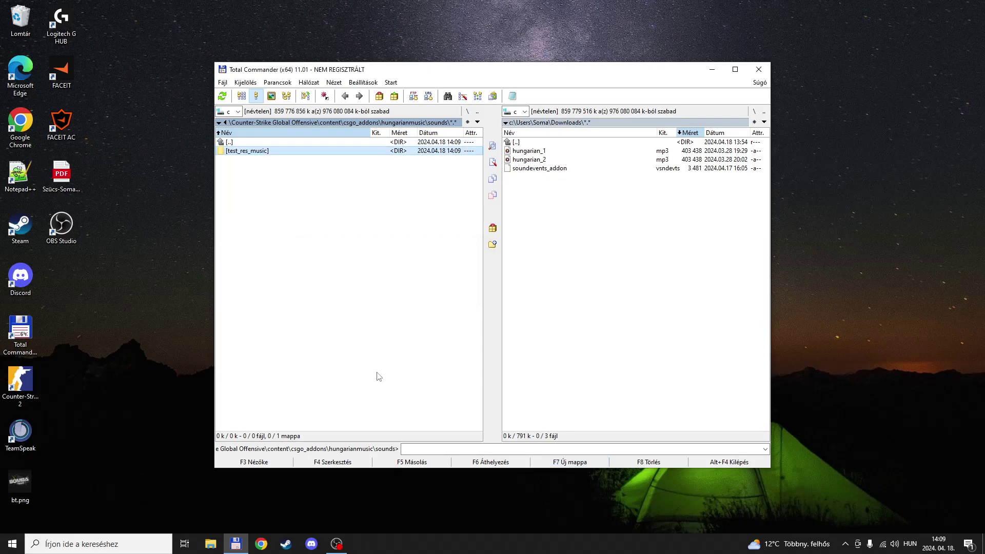
double_click(247, 151)
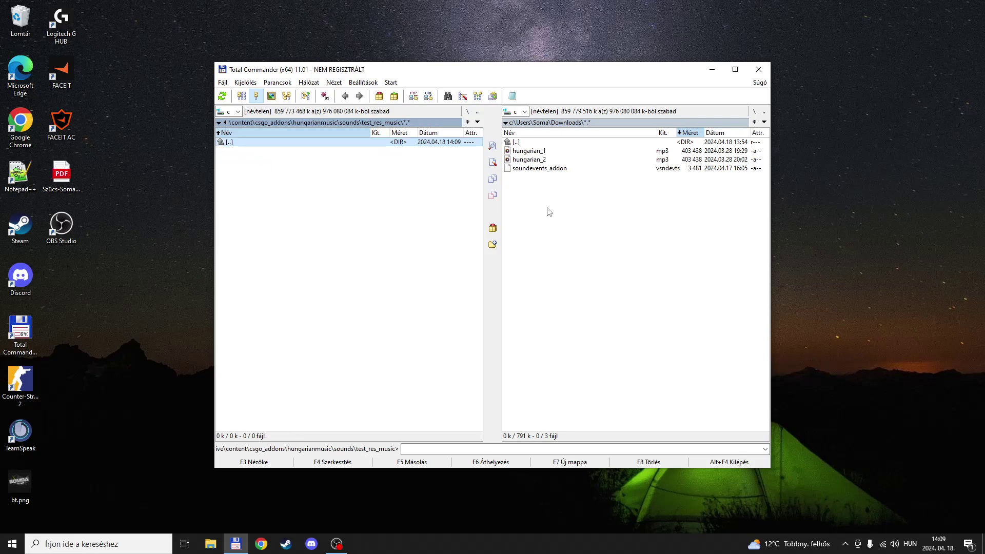
drag(531, 160, 405, 310)
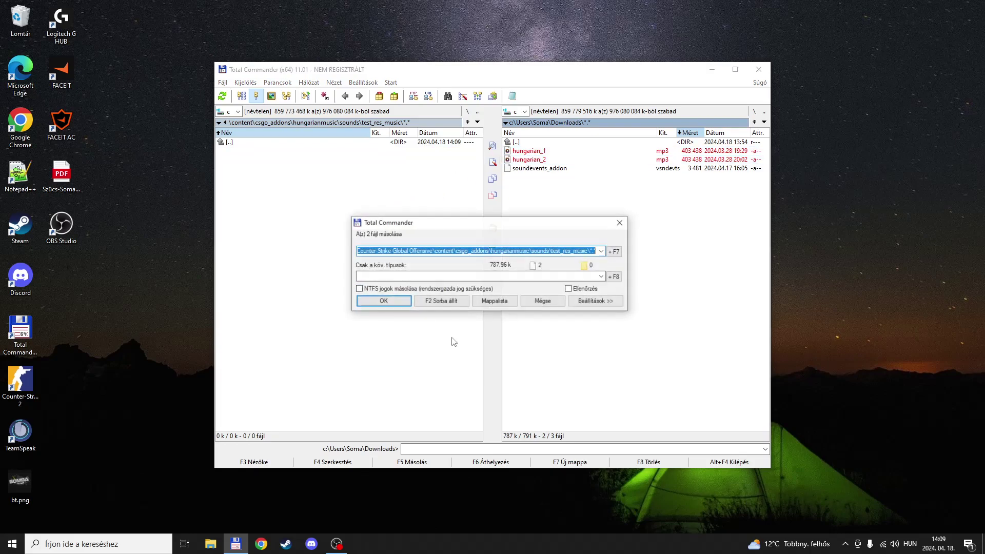
key(Return)
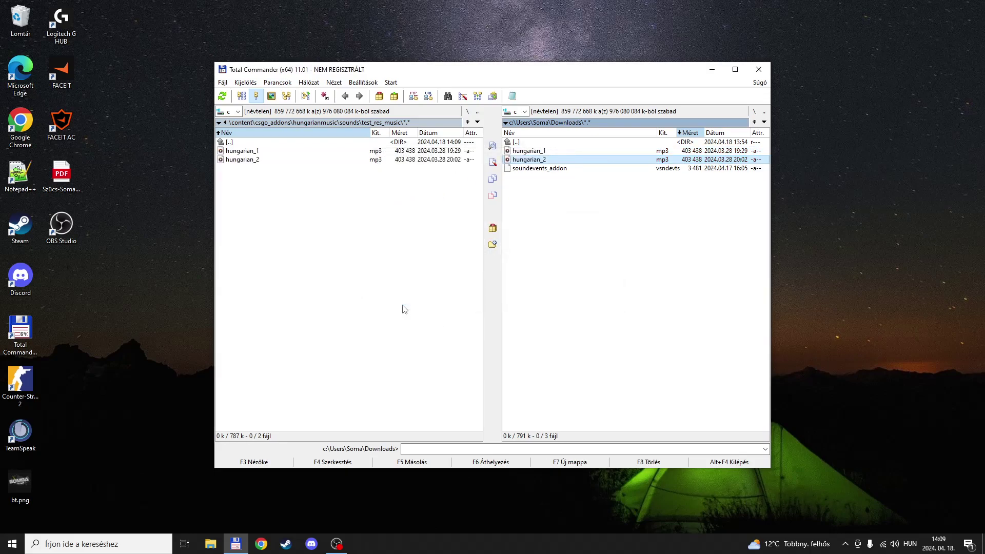
- Go back up to hungarianmusic and open its soundevents folder
double_click(239, 144)
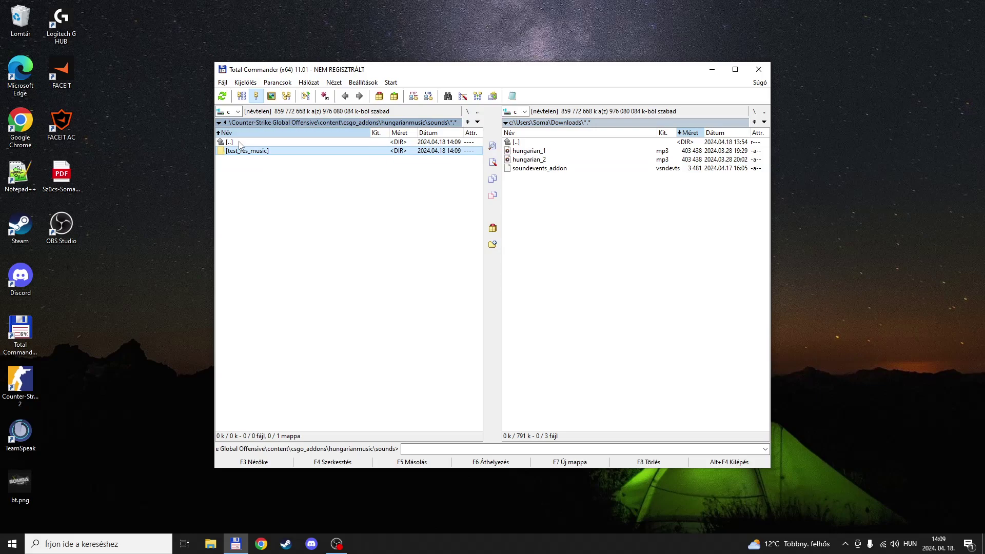
double_click(241, 143)
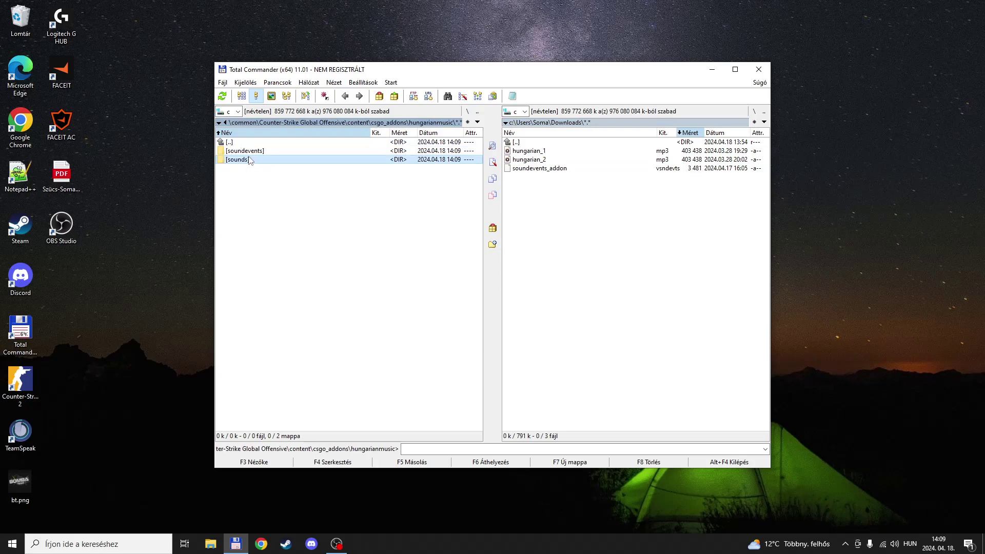
double_click(245, 151)
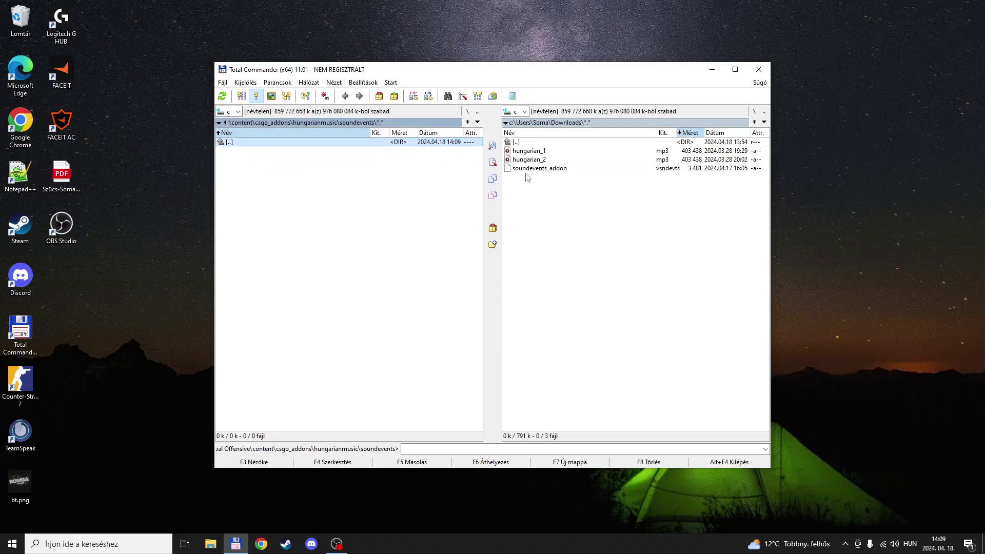
- Copy soundevents_addon from Downloads into soundevents and open it in Notepad++
drag(533, 168, 301, 208)
key(Return)
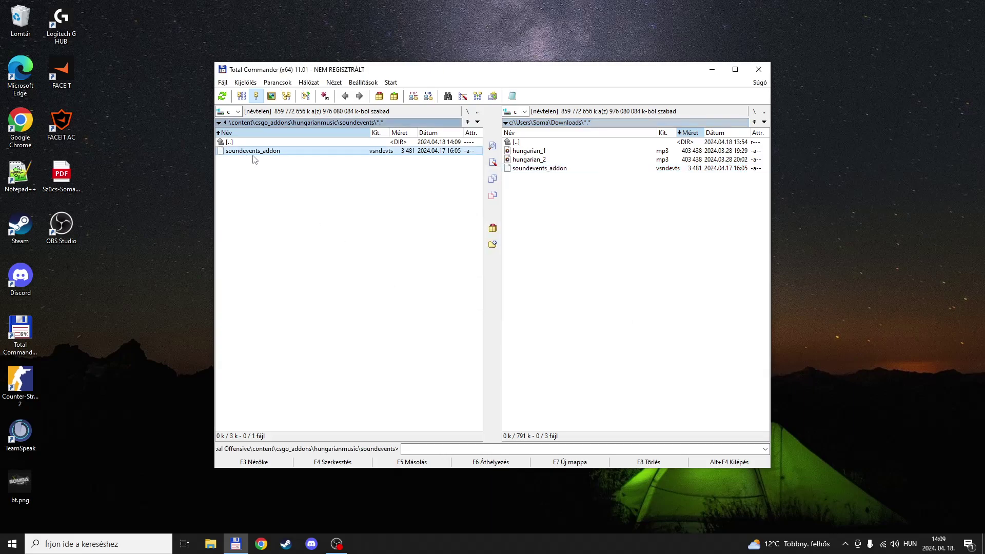
right_click(252, 152)
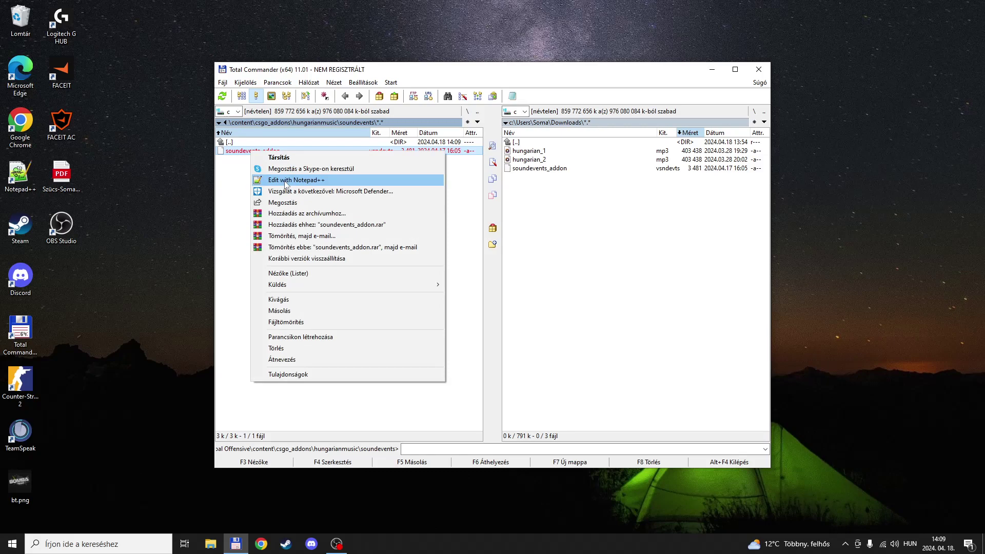
click(288, 180)
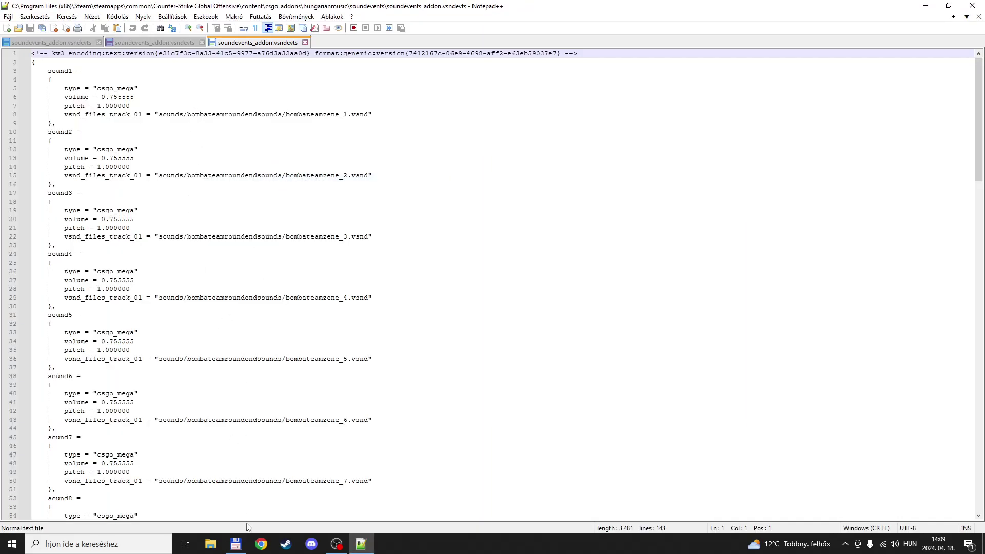
- Change the folder in sound1's path on line 8 to test_res_music
click(236, 544)
double_click(231, 143)
click(246, 162)
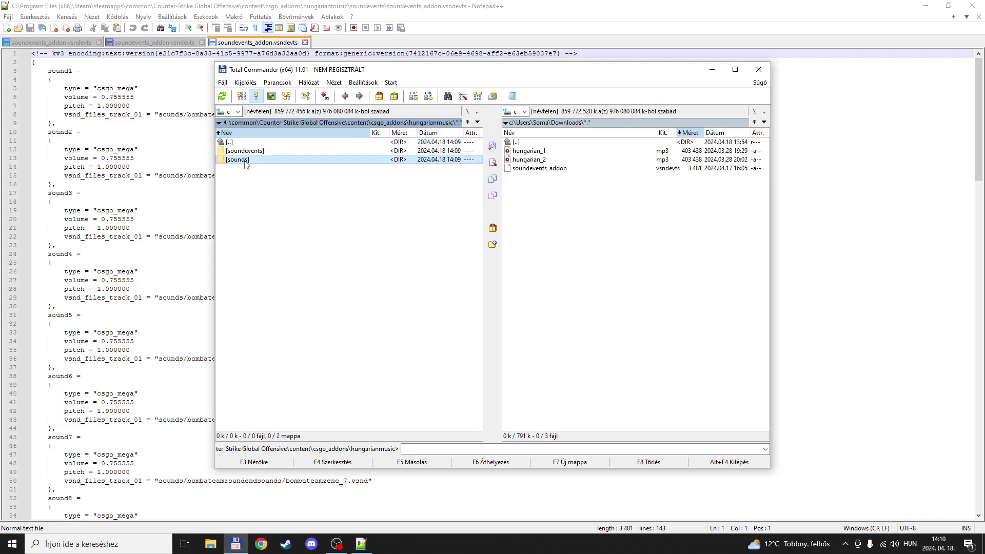
double_click(245, 162)
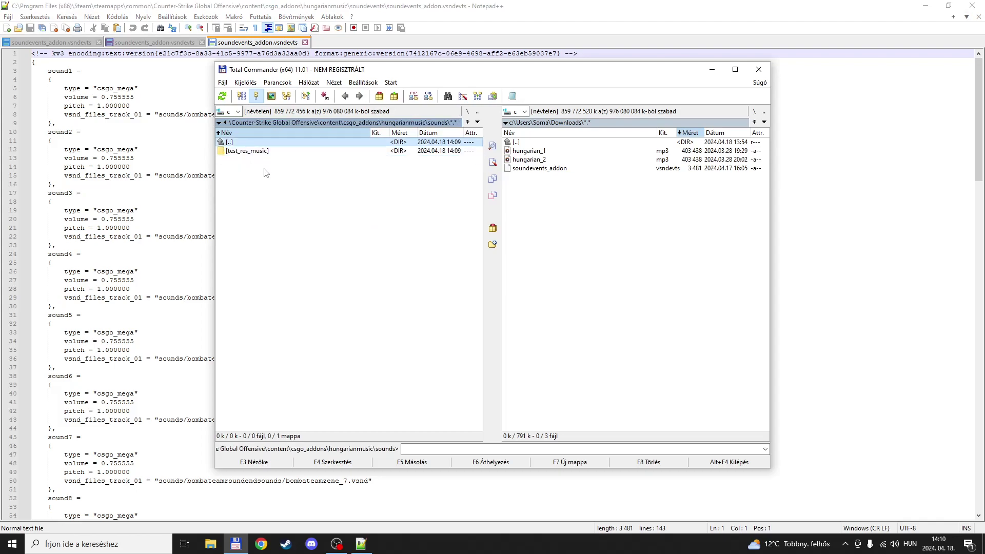
click(710, 71)
drag(282, 114, 187, 114)
text(res_)
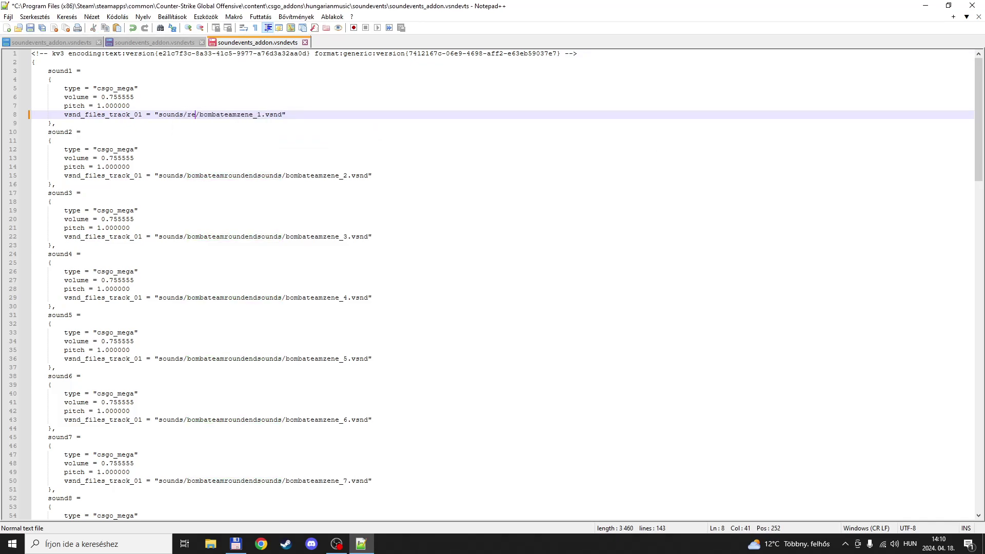
click(236, 544)
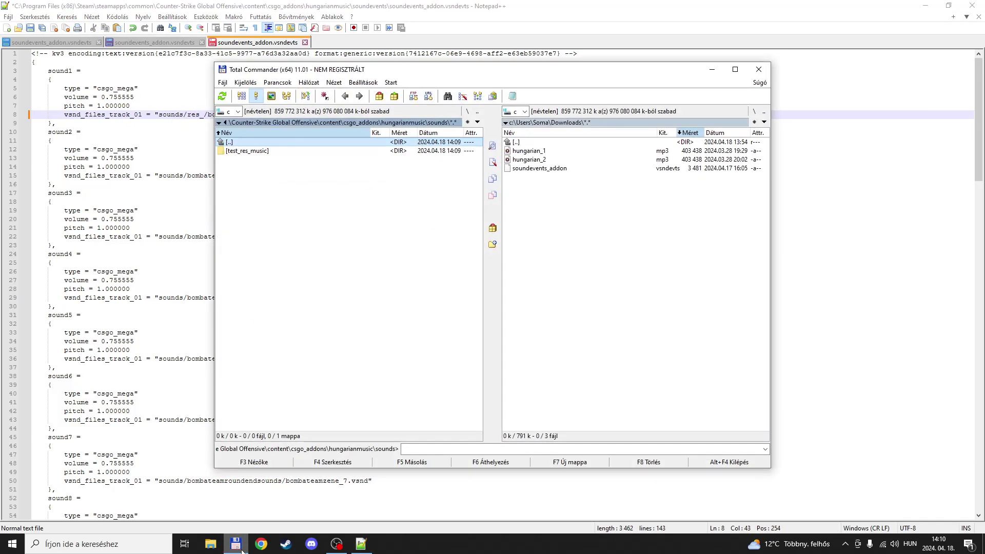
click(241, 551)
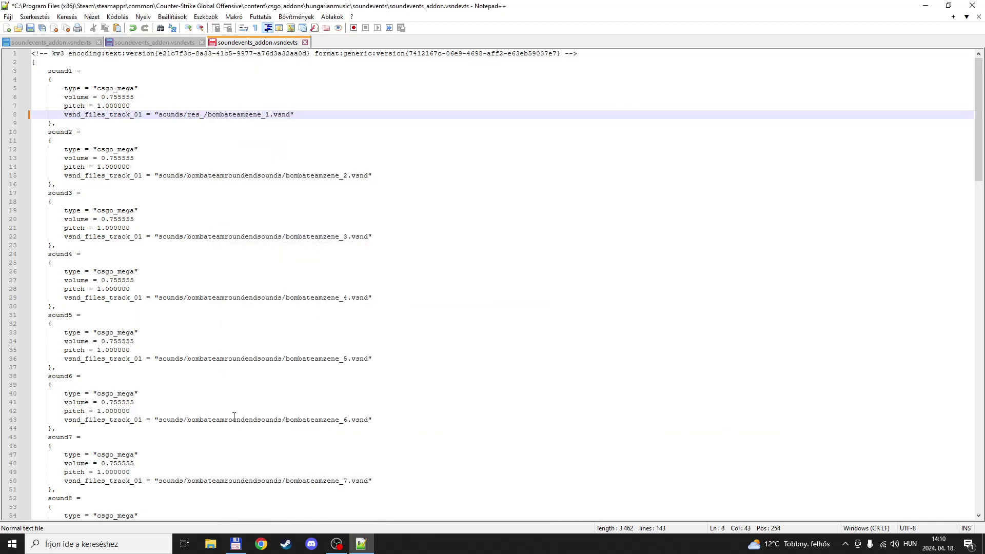
key(BackSpace)
key(BackSpace)
key(BackSpace)
key(BackSpace)
text(test_res_)
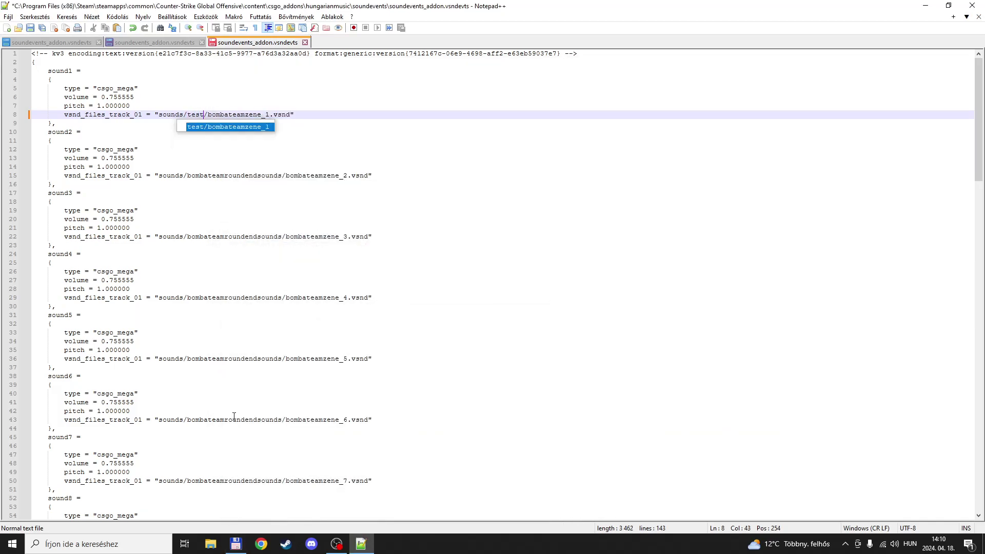
text(mus)
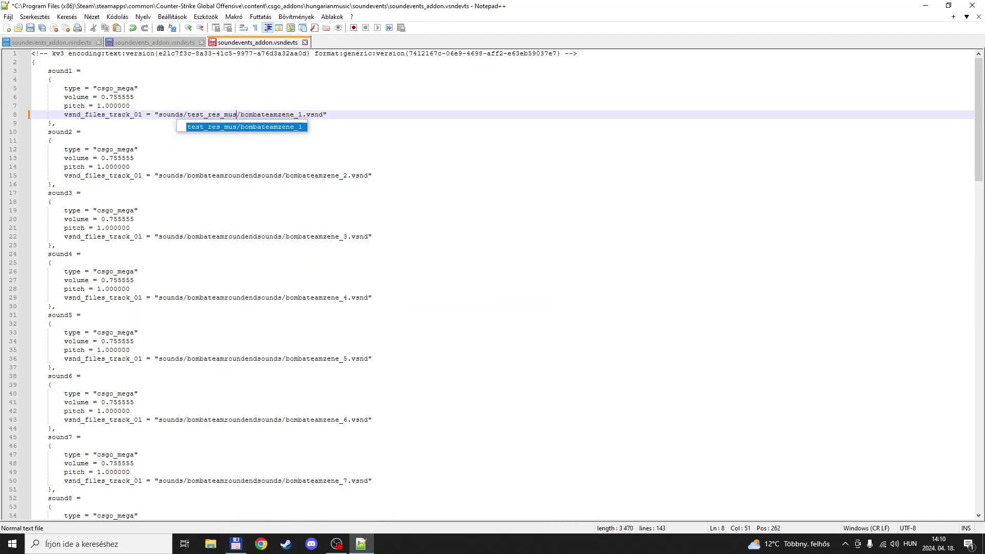
text(ic)
click(406, 246)
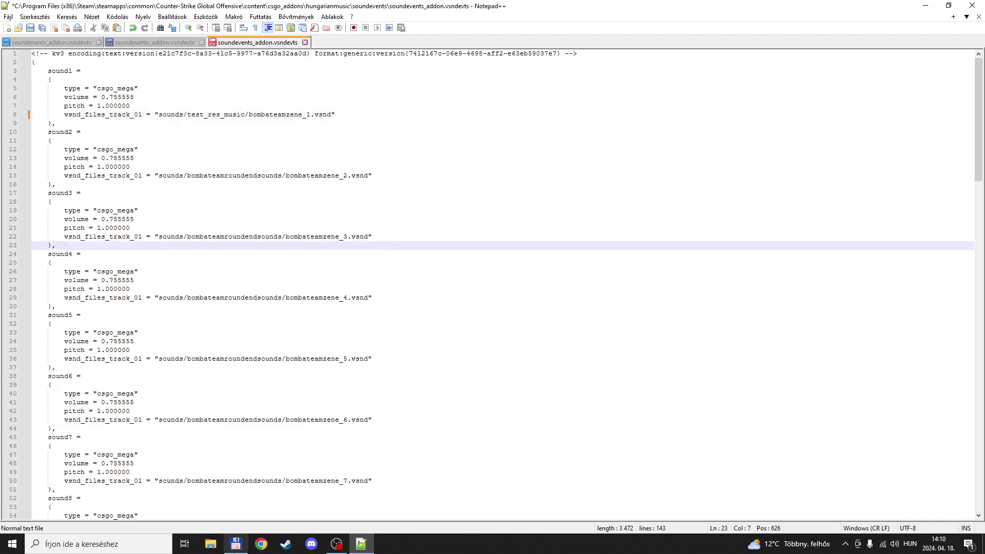
- Replace bombateamzene with hungarian in sound1's file name
click(235, 544)
double_click(265, 153)
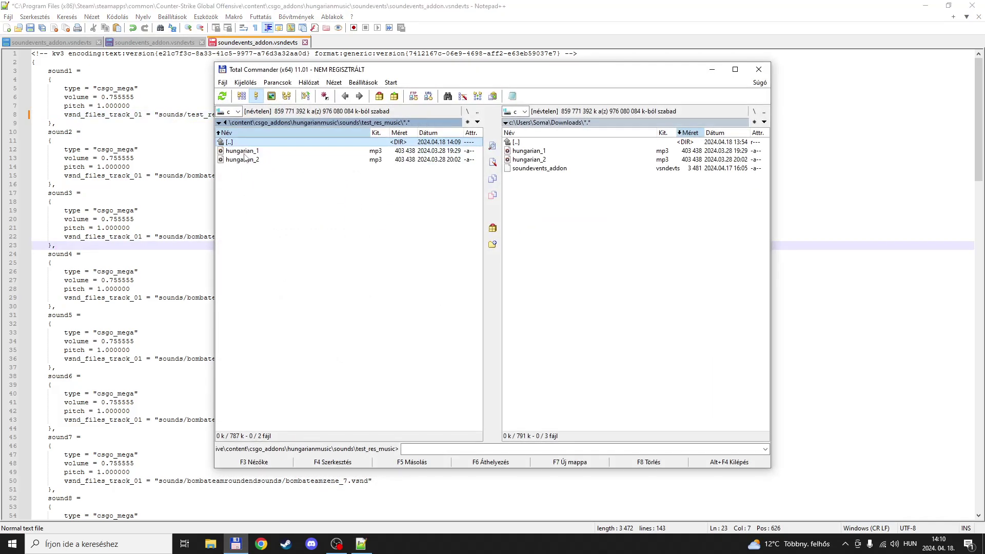
click(712, 70)
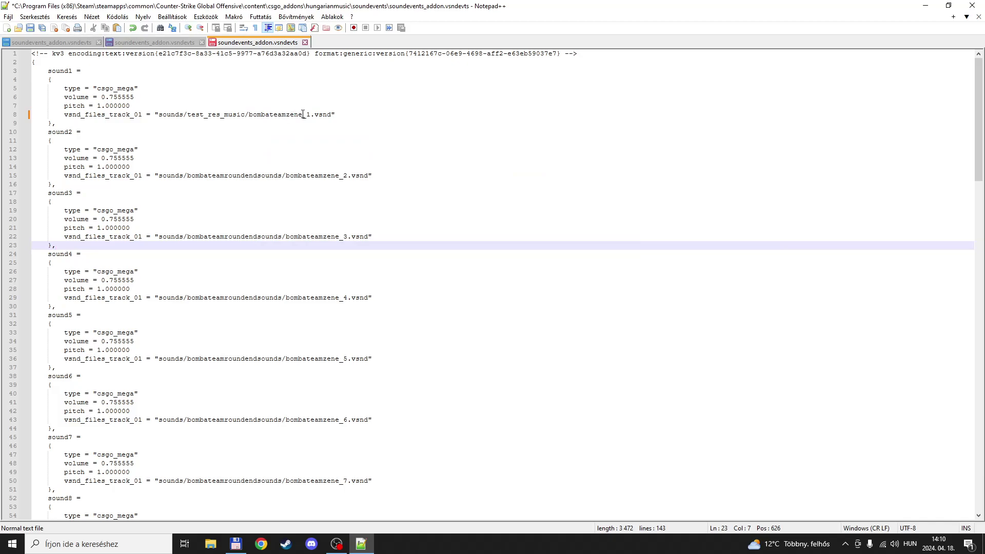
drag(303, 113, 249, 114)
text(hu)
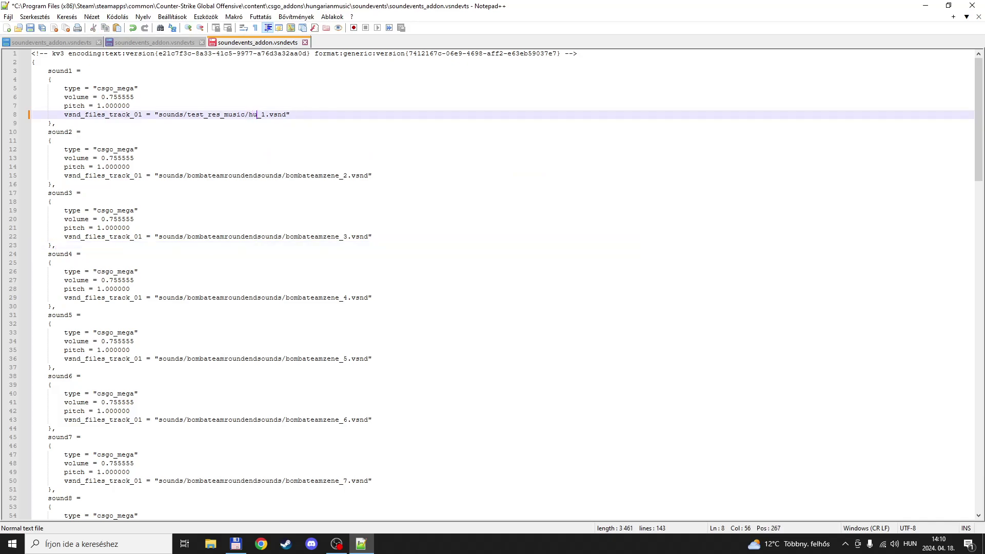
text(ngarian)
- Copy sound1's new hungarian_1 path over sound2's old path
click(237, 128)
drag(159, 115, 314, 114)
key(ctrl+c)
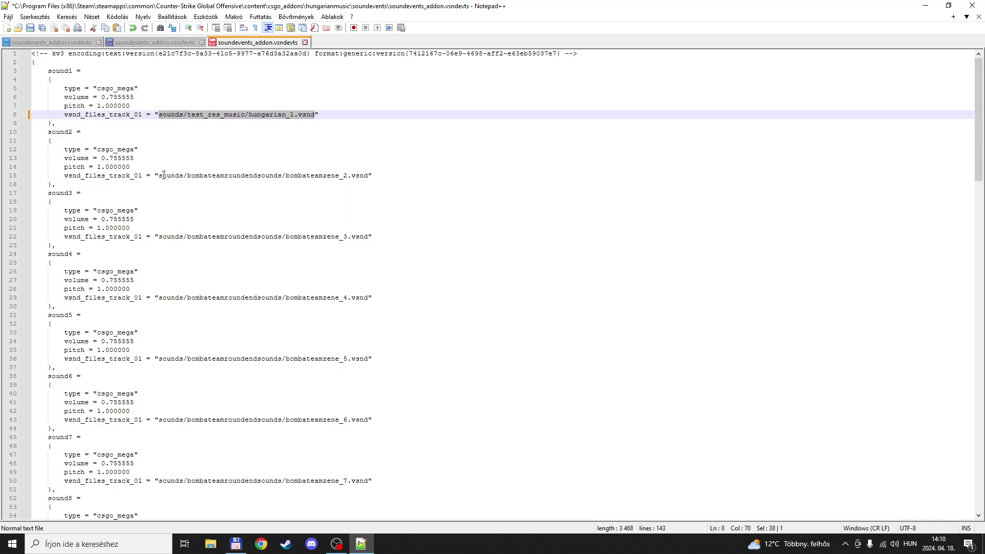
drag(158, 175, 371, 175)
key(ctrl+v)
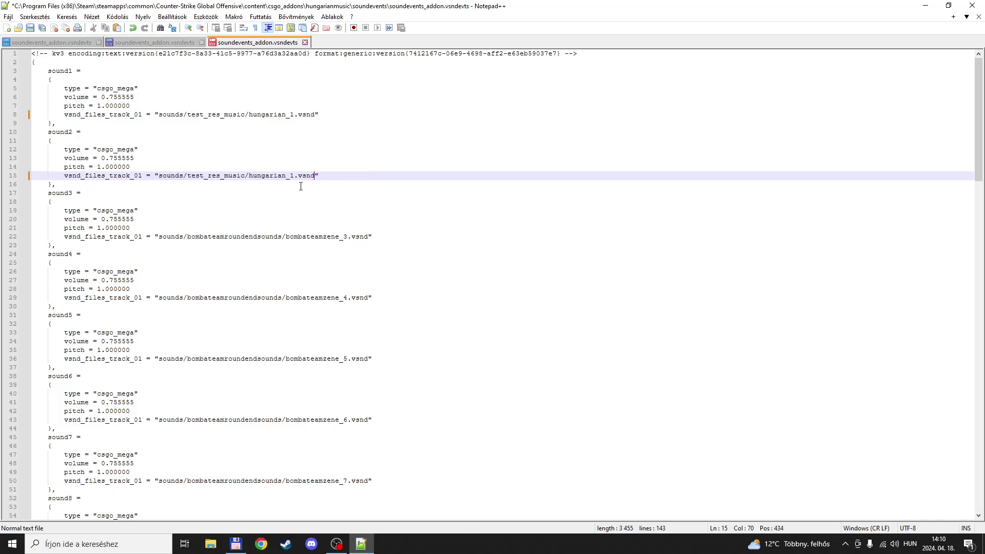
- Change sound2's file name from hungarian_1 to hungarian_2
click(296, 178)
key(BackSpace)
text(2)
click(271, 185)
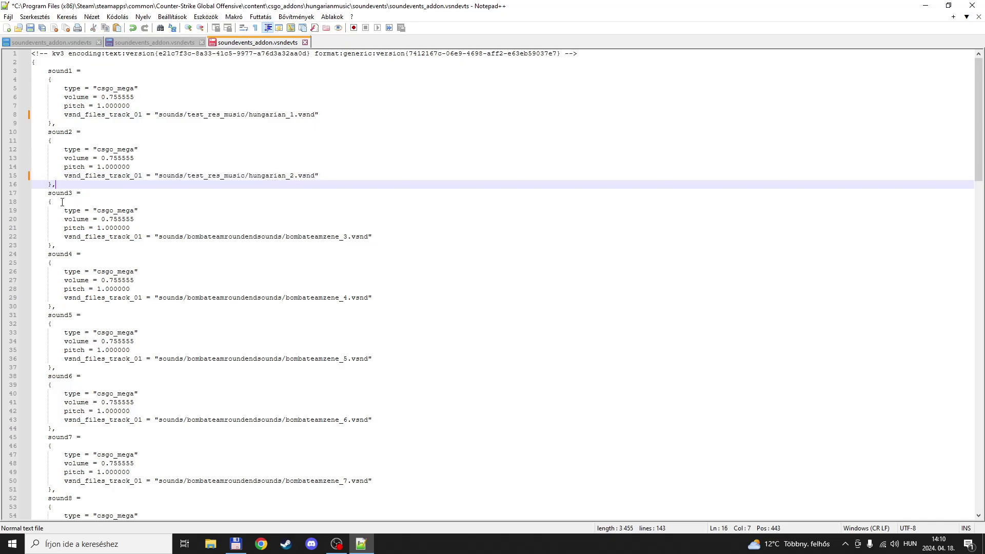
- Delete every sound entry after sound2 and save the soundevents file
mouse_move(54, 187)
mouse_down()
mouse_move(363, 387)
mouse_move(376, 420)
mouse_up()
key(Delete)
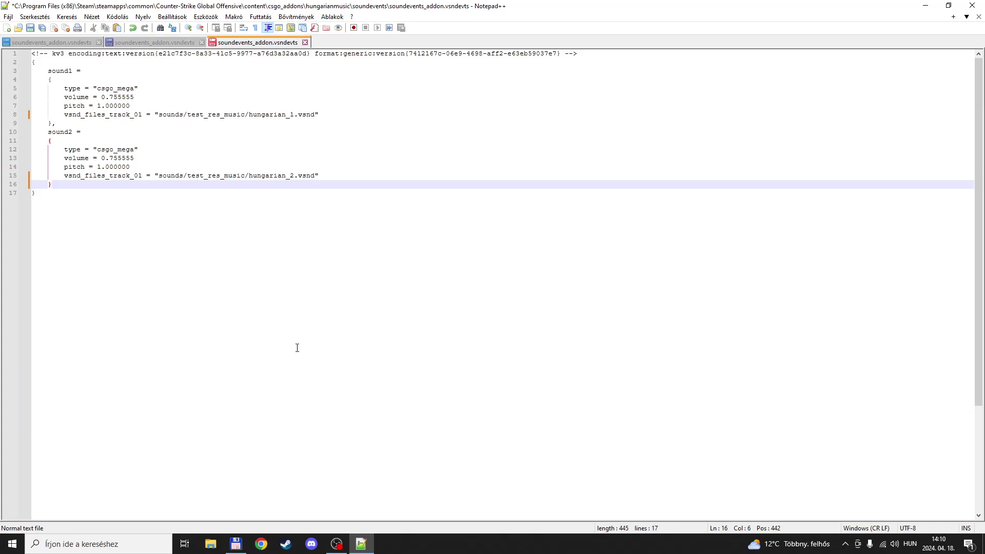
key(Down)
click(356, 173)
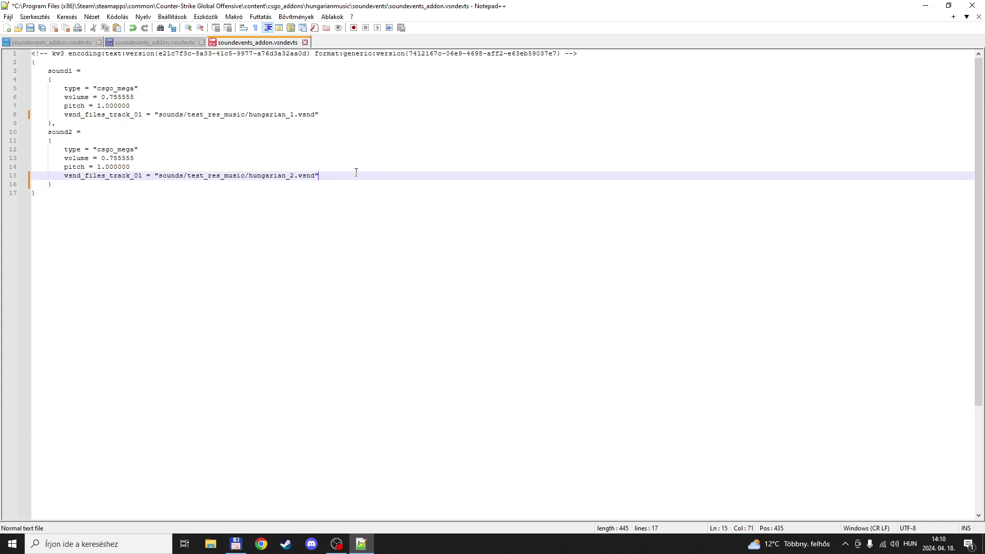
click(32, 28)
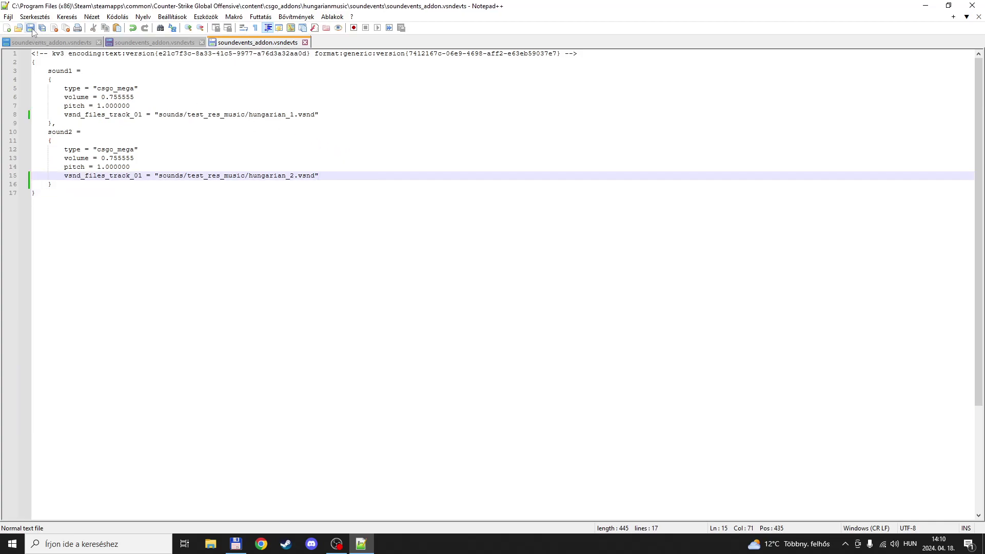
- Close Notepad++ and move the left panel up to the install's game\csgo_addons folder
click(982, 5)
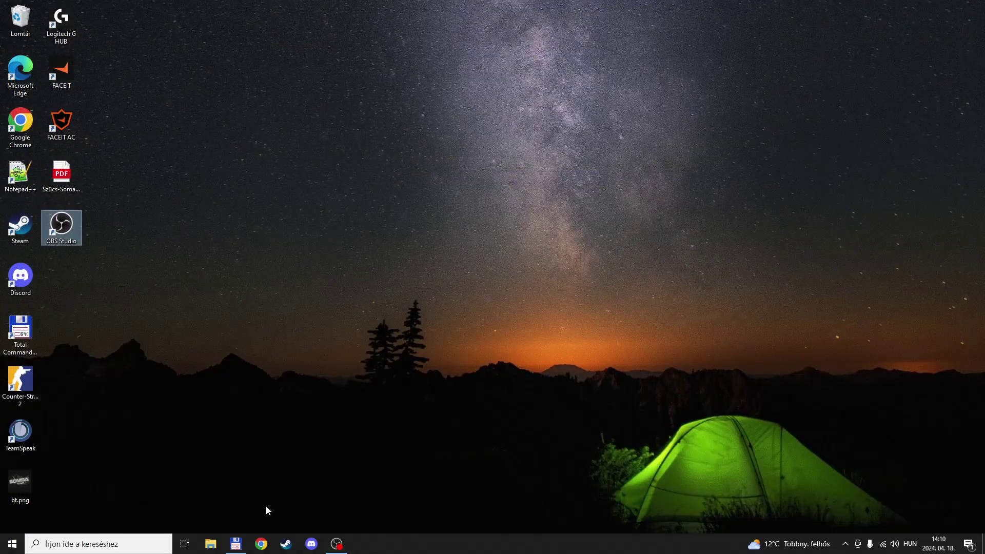
key(alt+Tab)
double_click(244, 144)
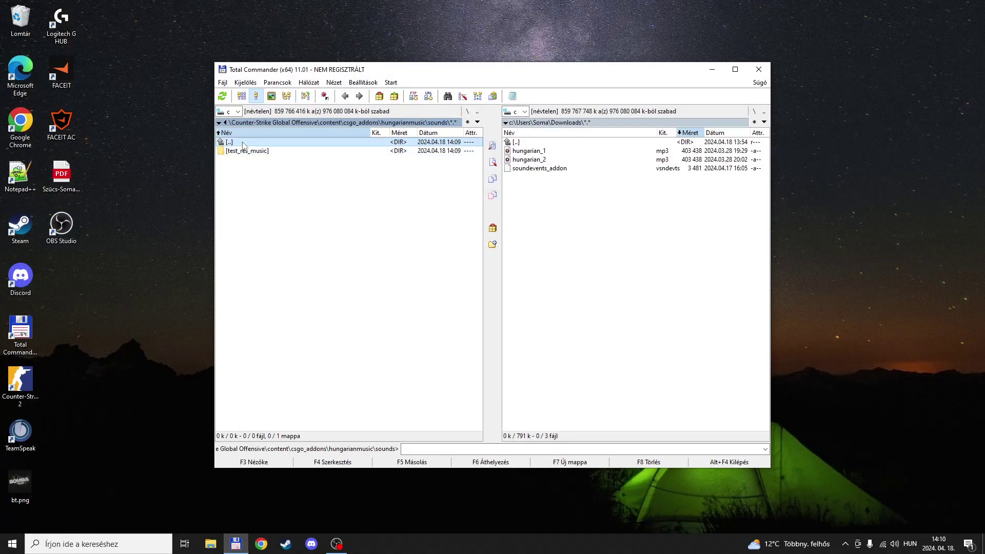
double_click(243, 142)
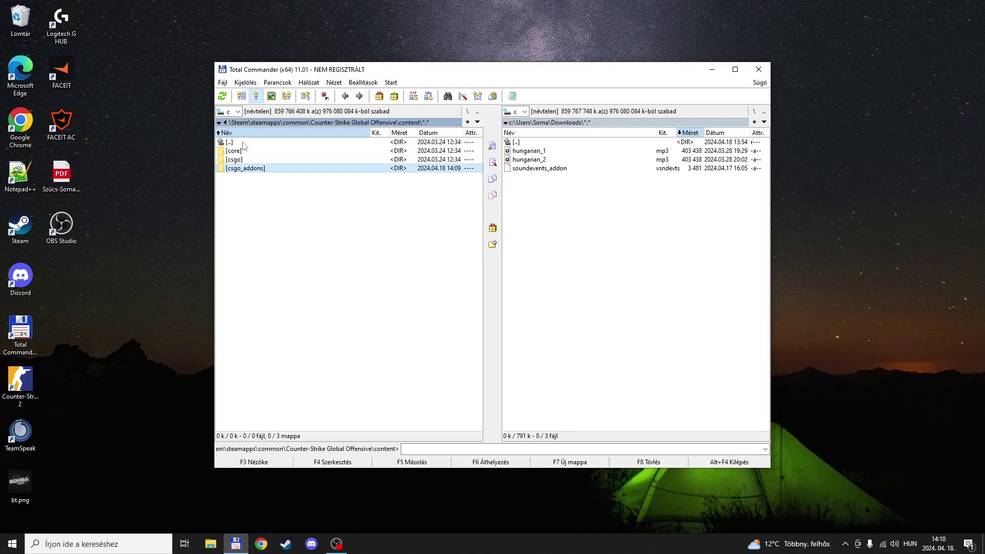
double_click(243, 143)
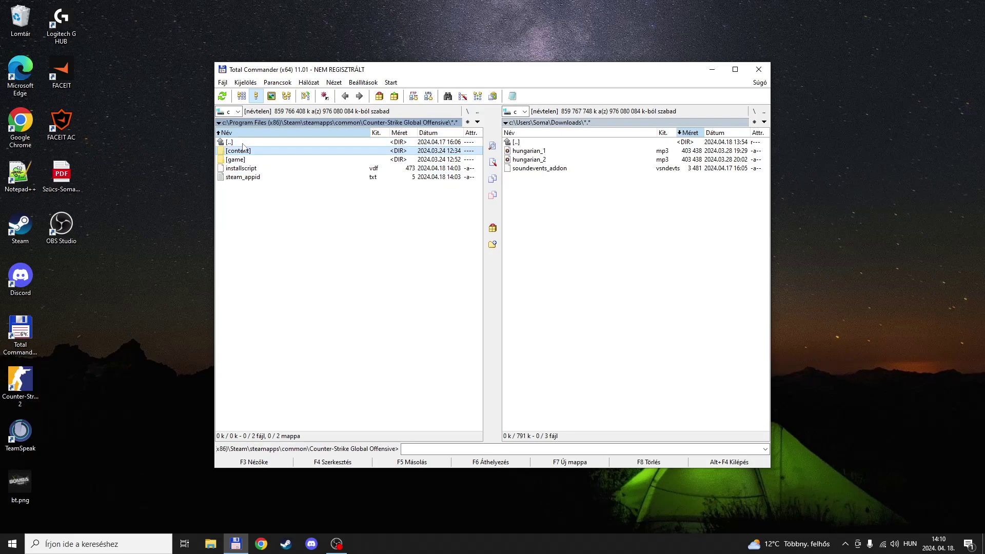
double_click(239, 160)
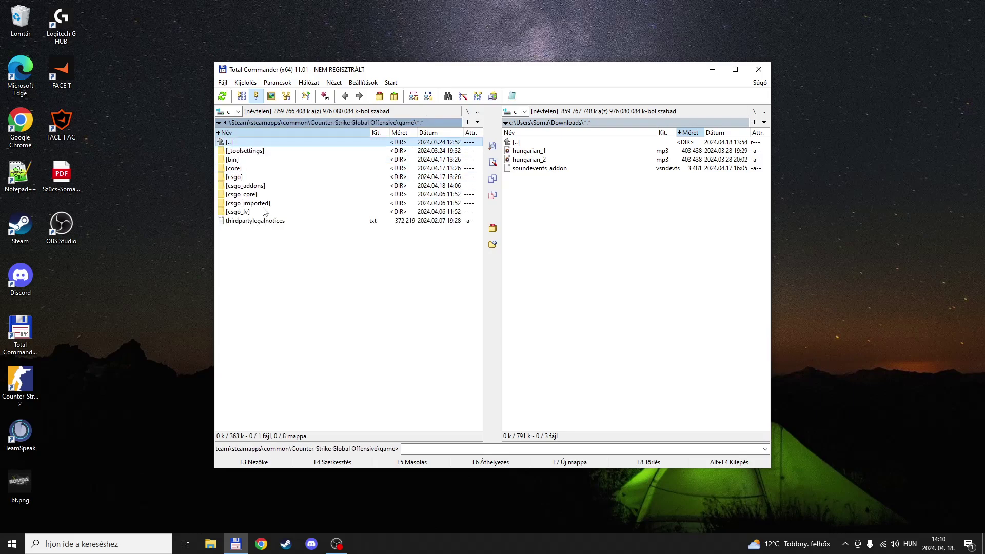
double_click(252, 185)
- Compare with content's csgo_addons, then return to game\csgo_addons
click(248, 177)
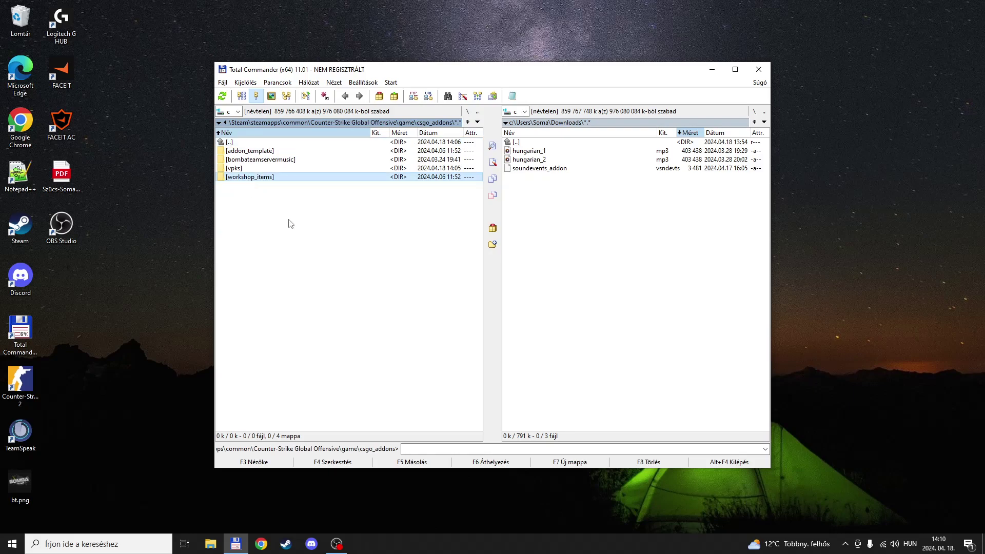
double_click(244, 143)
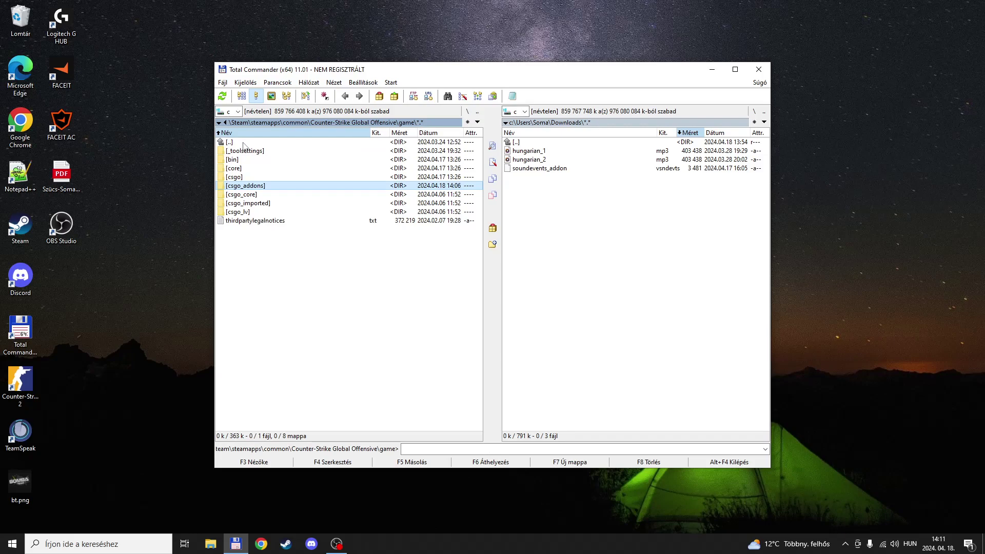
double_click(249, 151)
double_click(253, 176)
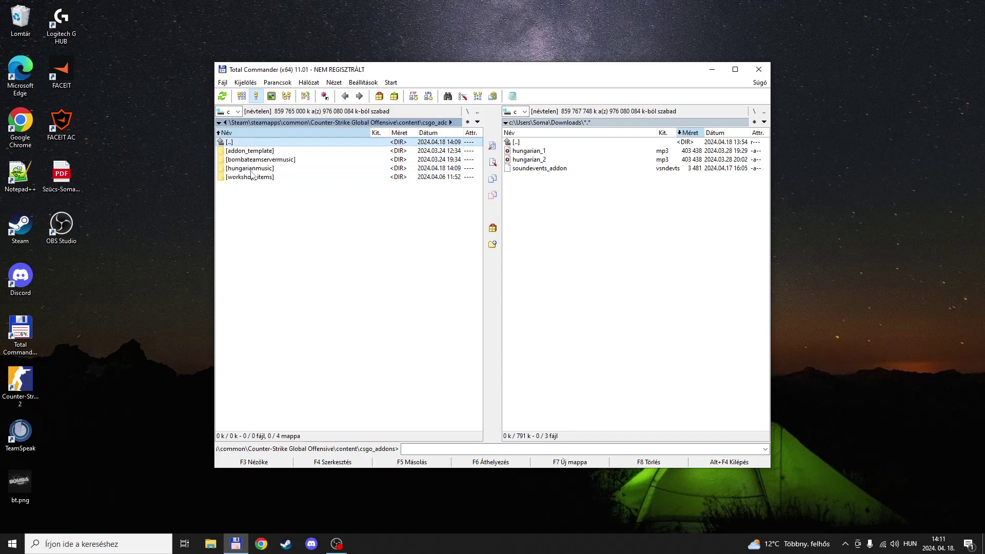
double_click(233, 143)
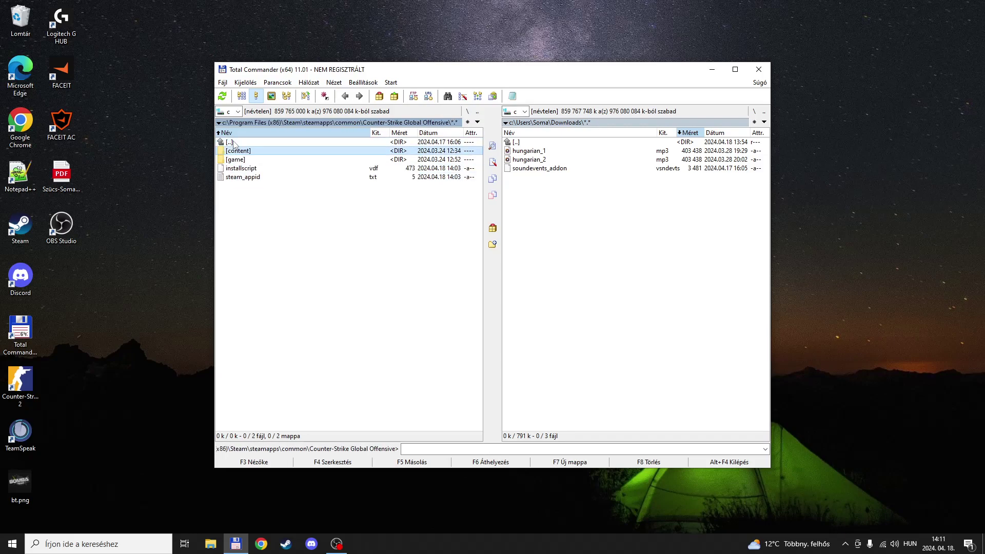
double_click(243, 160)
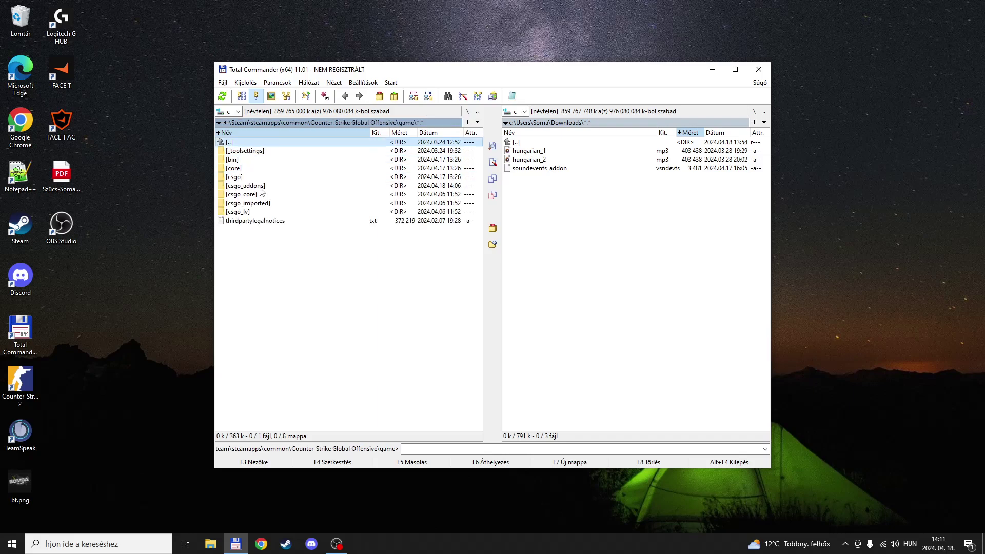
double_click(262, 185)
- Create a hungarianmusic folder in game\csgo_addons and open it
click(272, 177)
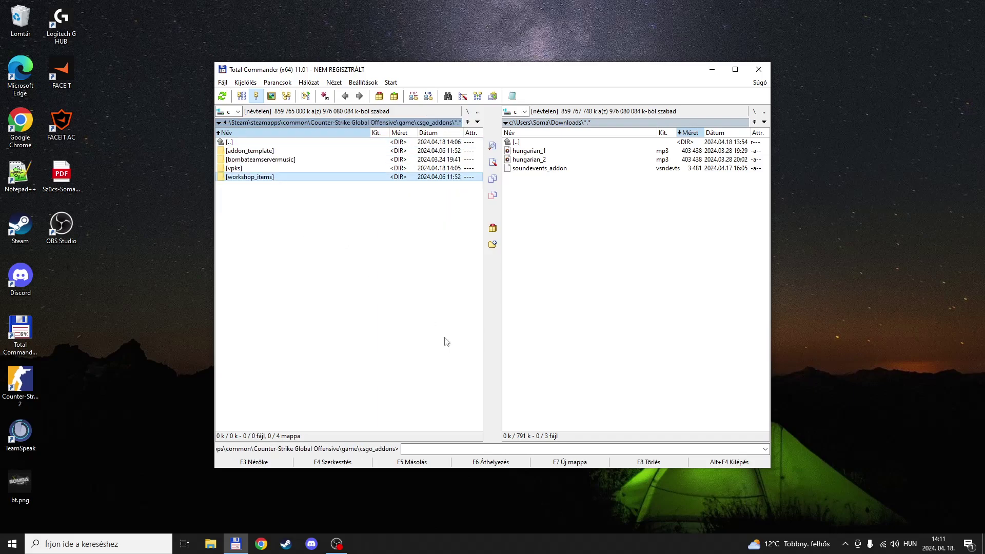
click(572, 461)
text(hungarianmusic)
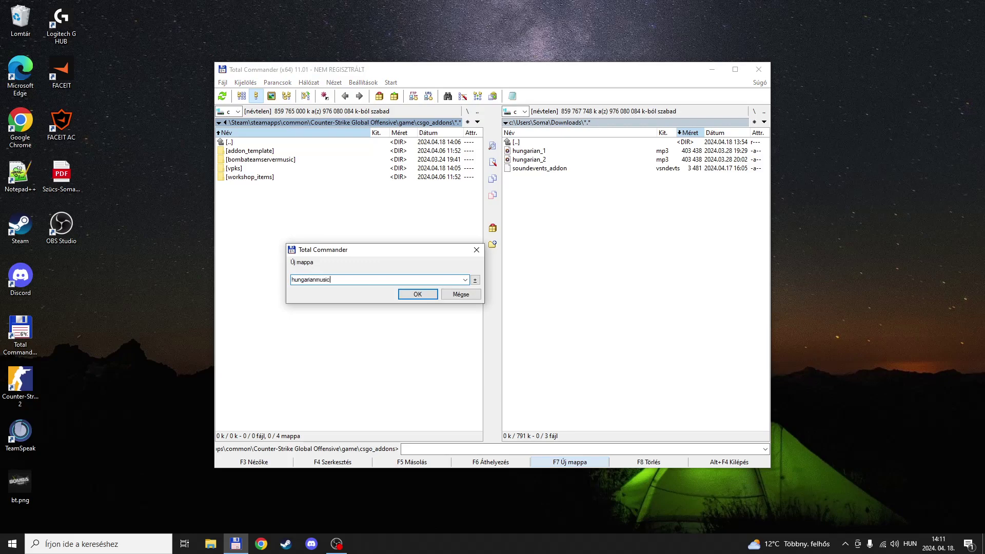
key(Return)
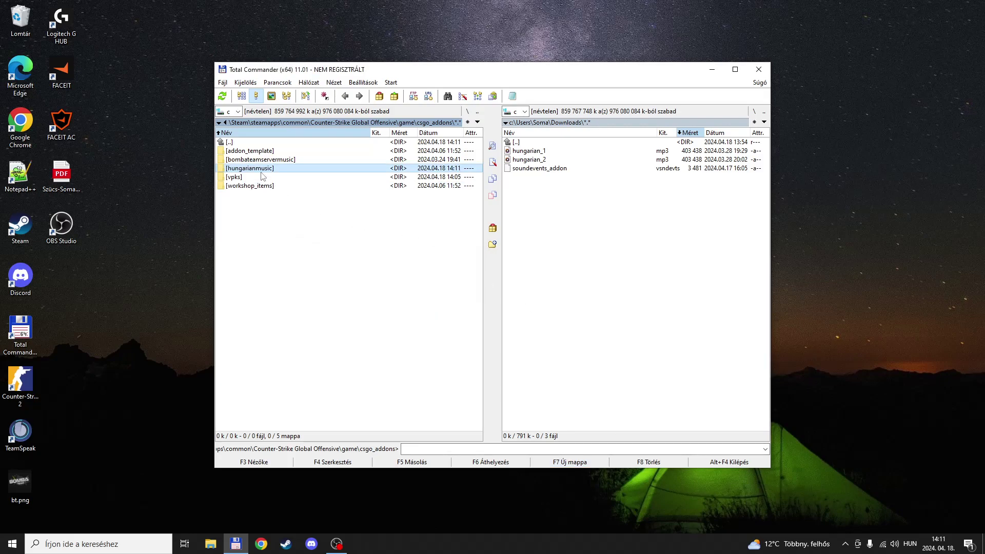
double_click(262, 169)
- Add a sounds subfolder inside hungarianmusic, then return to the game folder
click(569, 462)
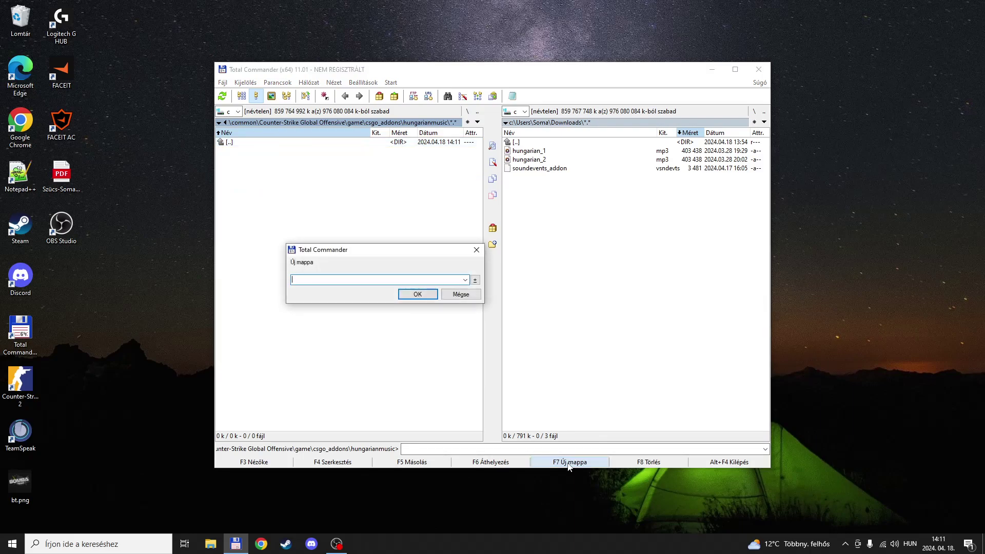
text(sounds)
key(Return)
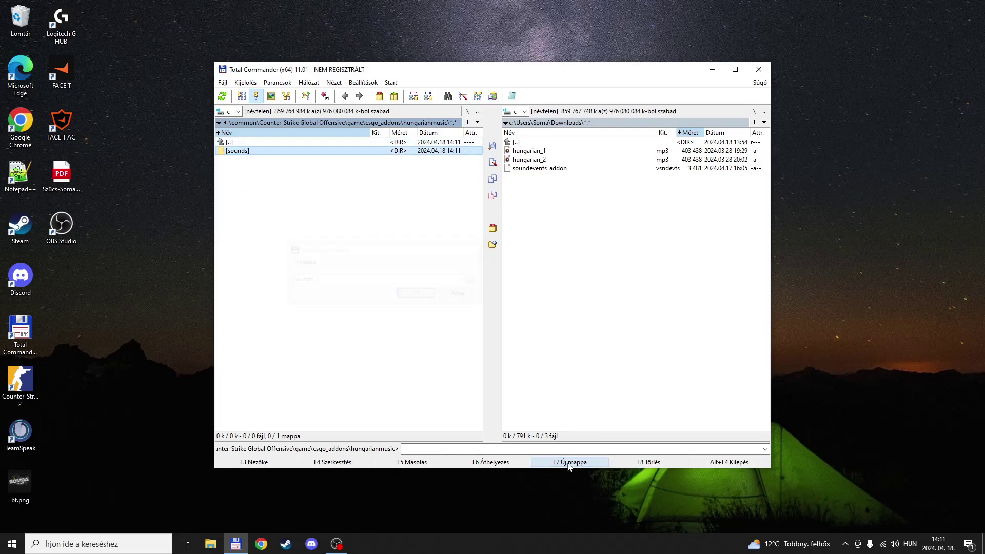
double_click(240, 142)
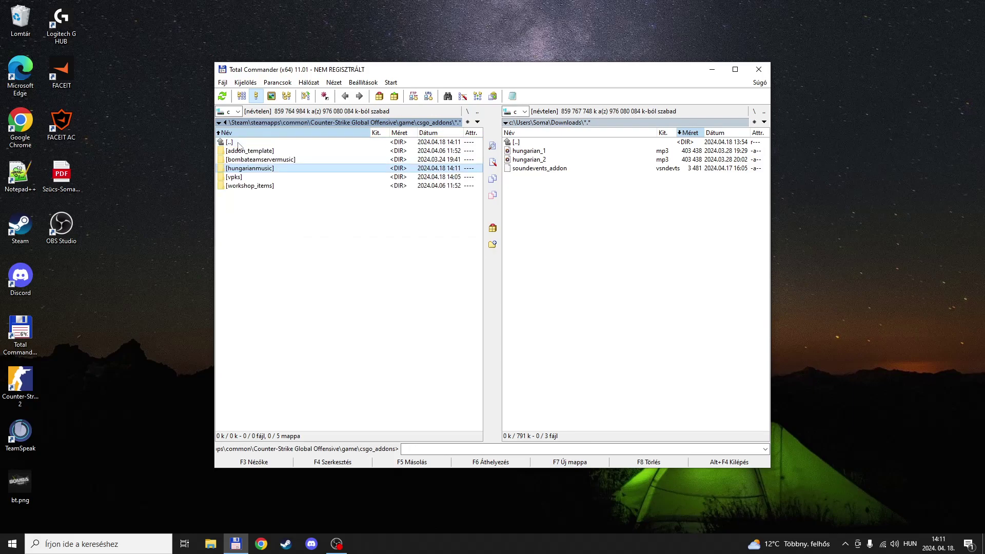
- In Steam, check under Counter-Strike 2's Properties > DLC that Workshop Tools is installed
click(713, 69)
click(286, 544)
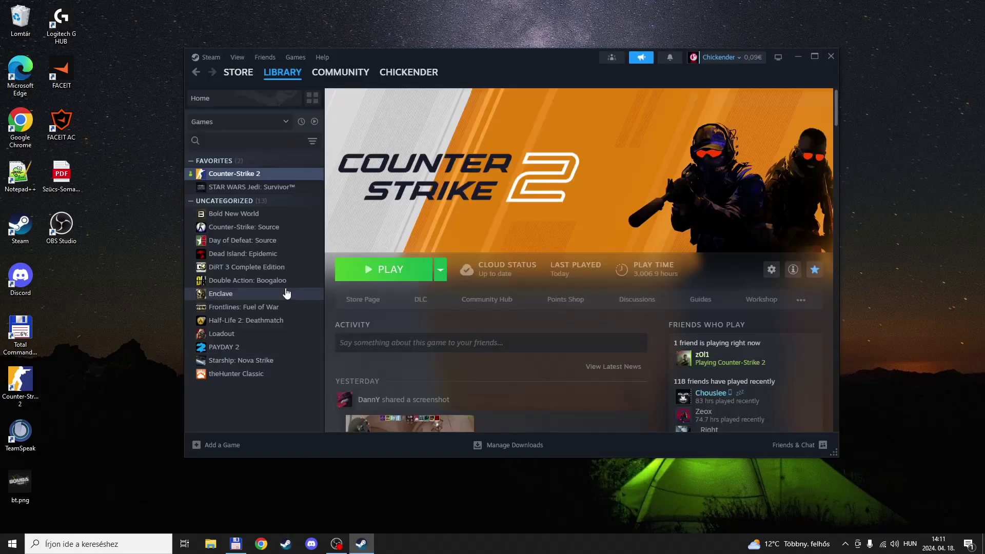
right_click(251, 177)
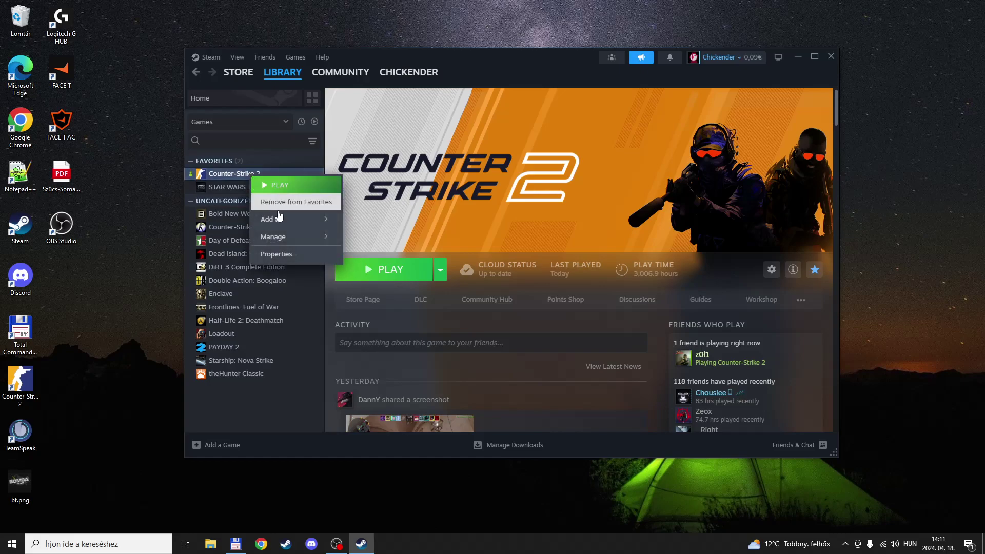
click(279, 255)
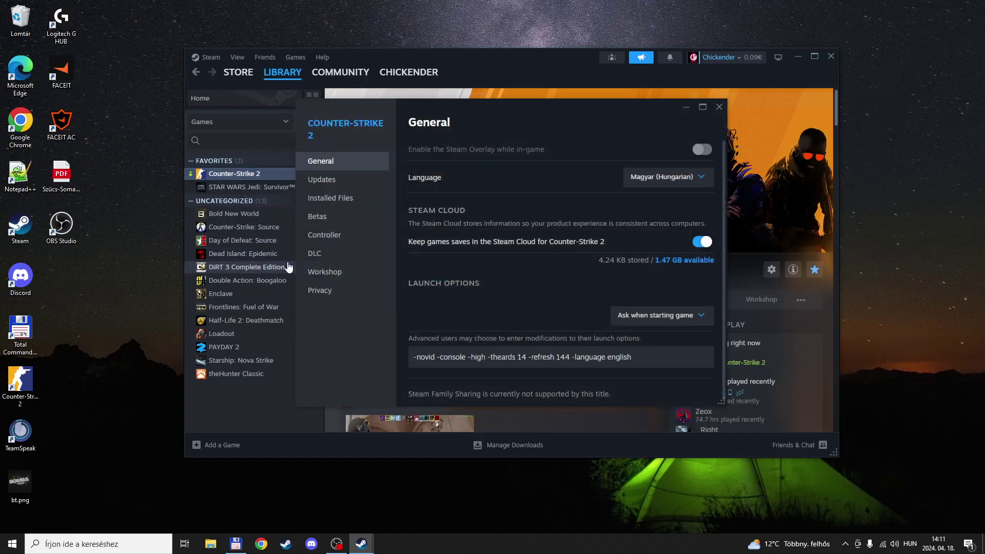
click(318, 256)
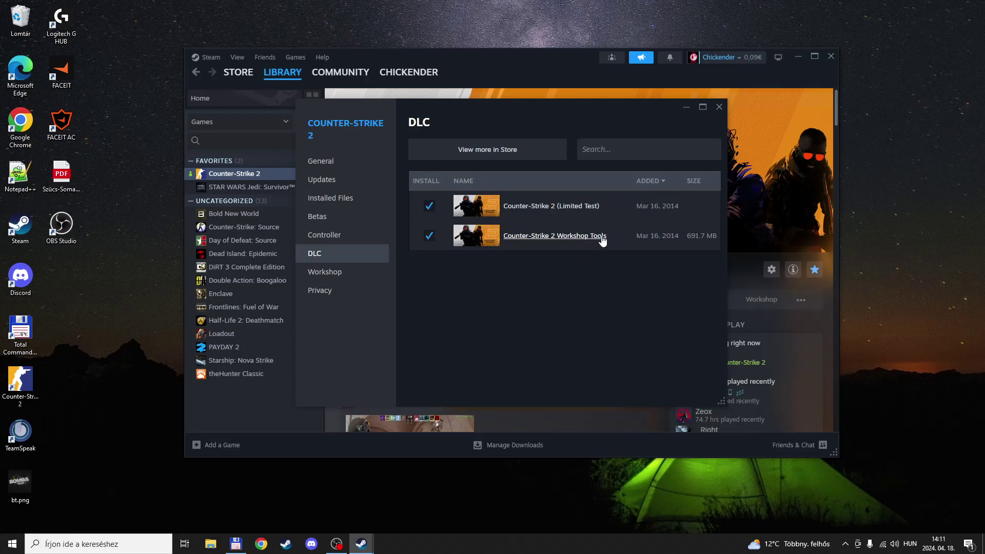
click(719, 107)
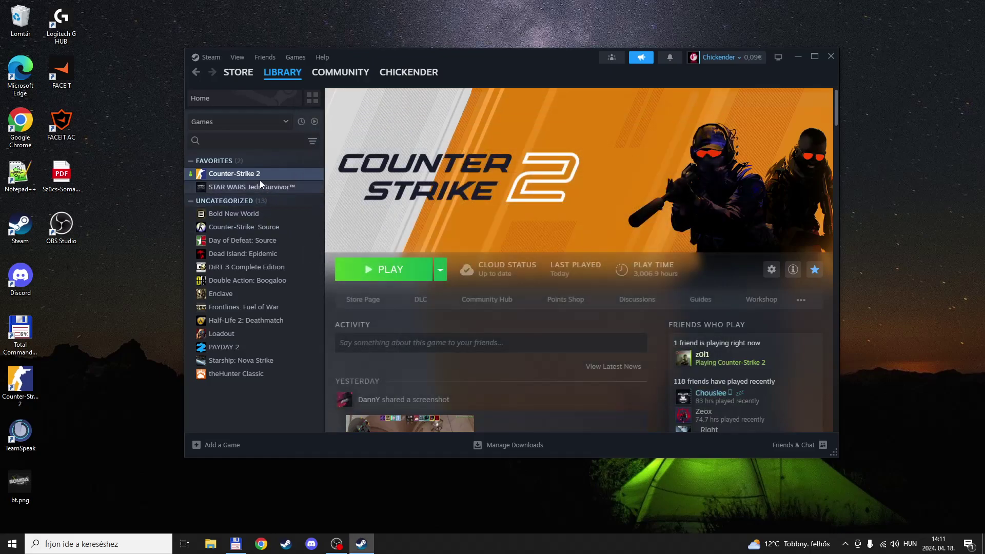
- Launch Counter-Strike 2 Workshop Tools with the hungarianmusic addon selected
click(362, 269)
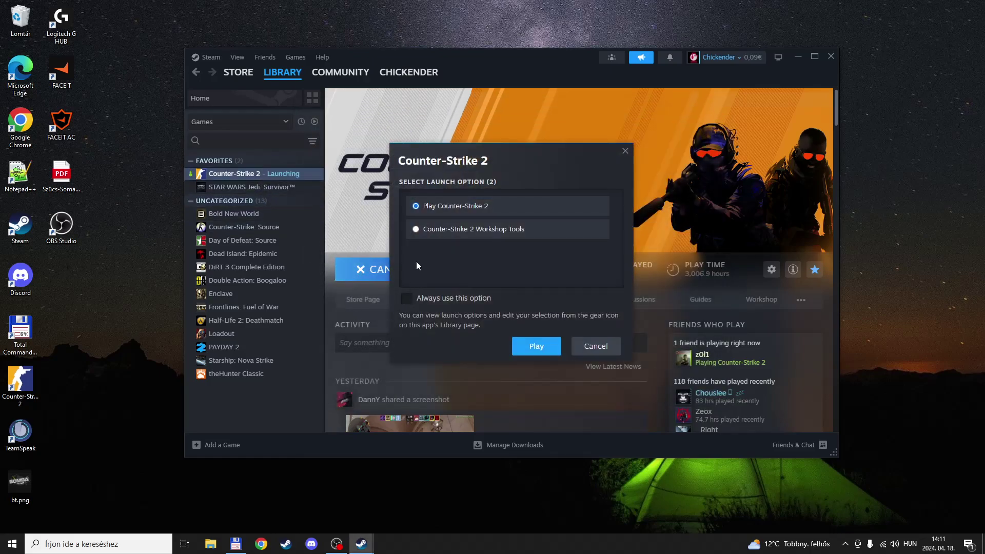
click(415, 230)
click(536, 347)
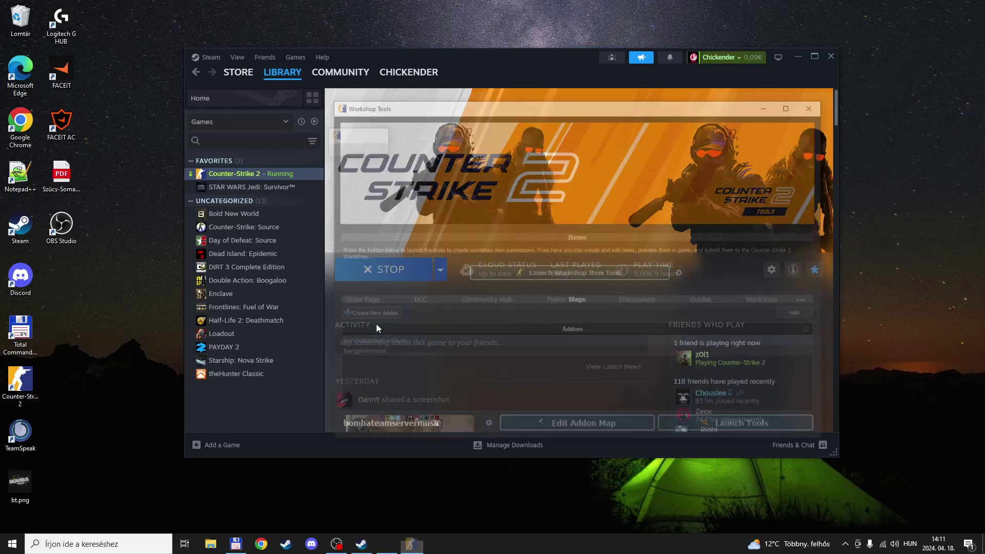
click(361, 354)
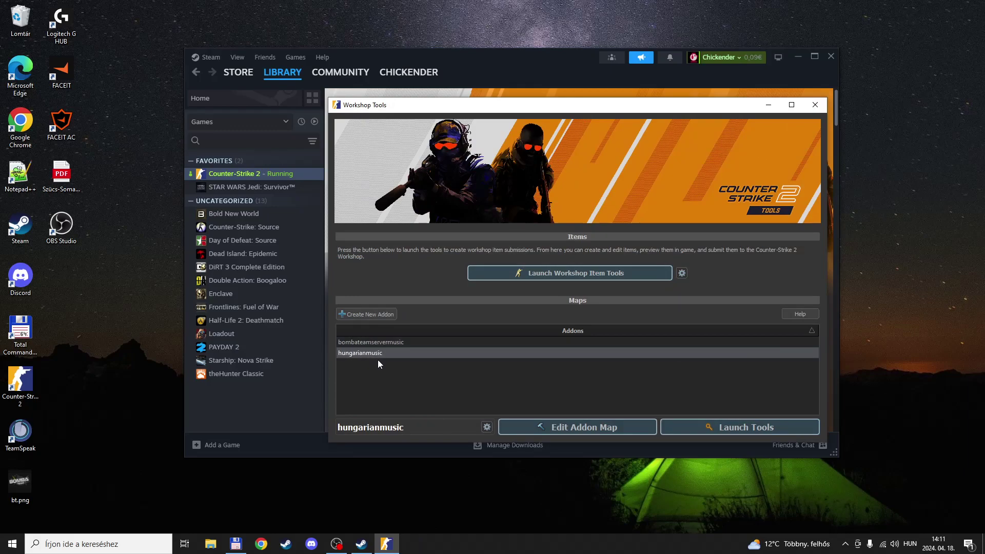
click(732, 434)
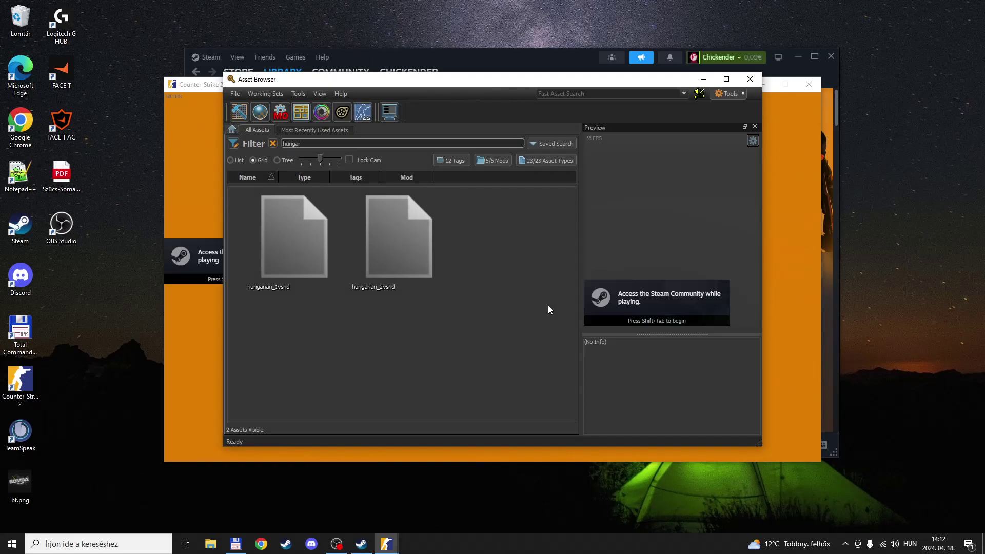
- Replace the Asset Browser search with test_res_ to list only hungarian_1 and hungarian_2.vsnd
key(BackSpace)
key(BackSpace)
key(BackSpace)
key(BackSpace)
key(BackSpace)
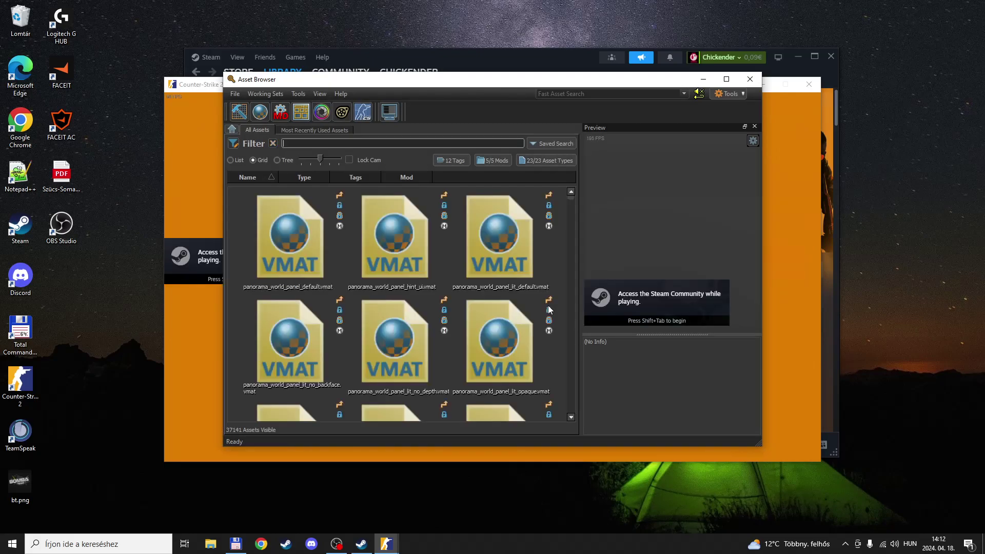
text(test)
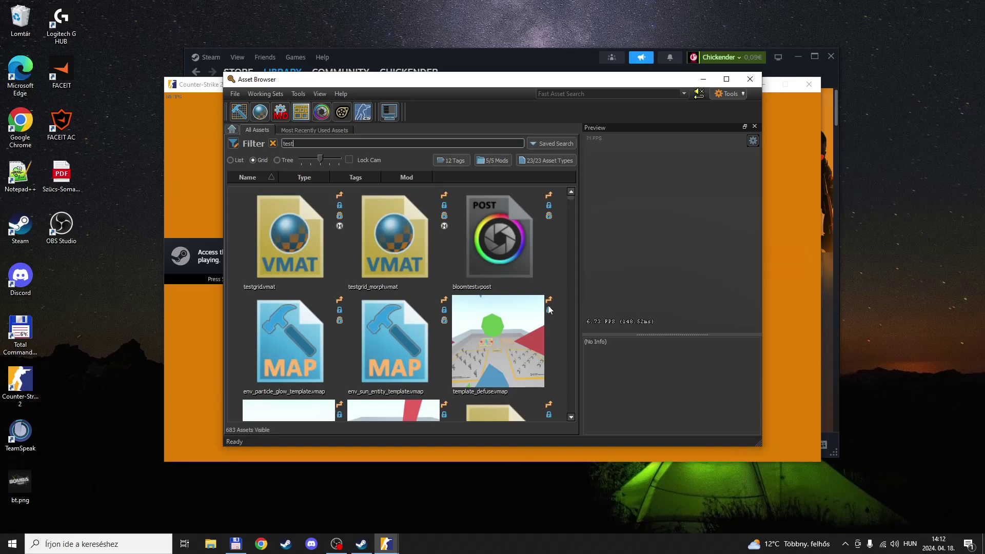
text(_res_)
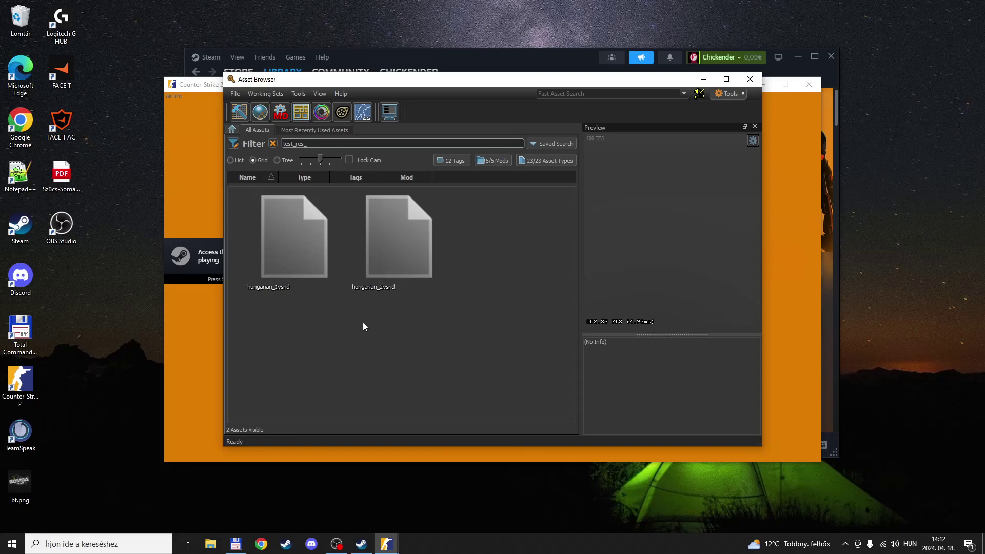
click(731, 95)
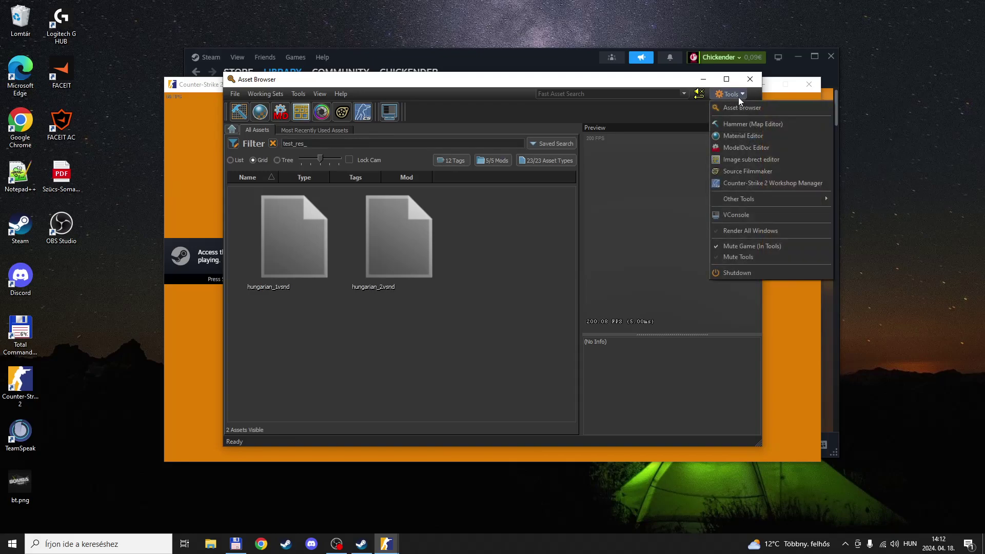
- Start a new Workshop Manager submission with title and description TEST
click(774, 189)
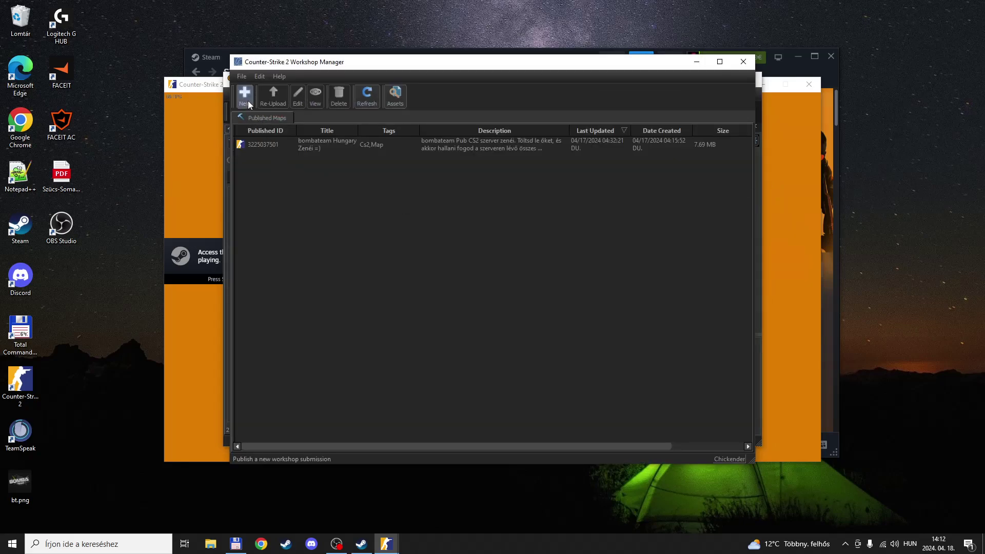
click(247, 101)
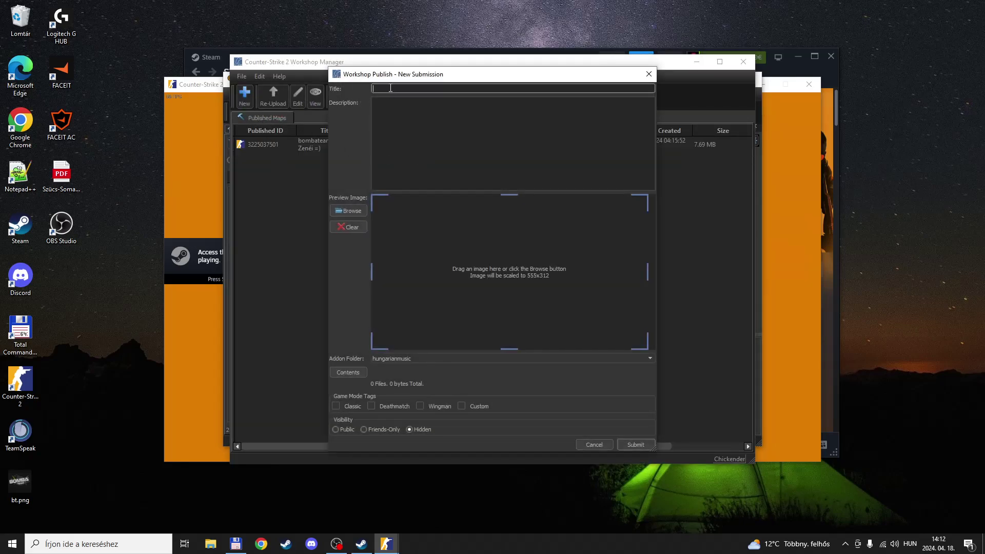
text(TE)
click(391, 118)
text(EST)
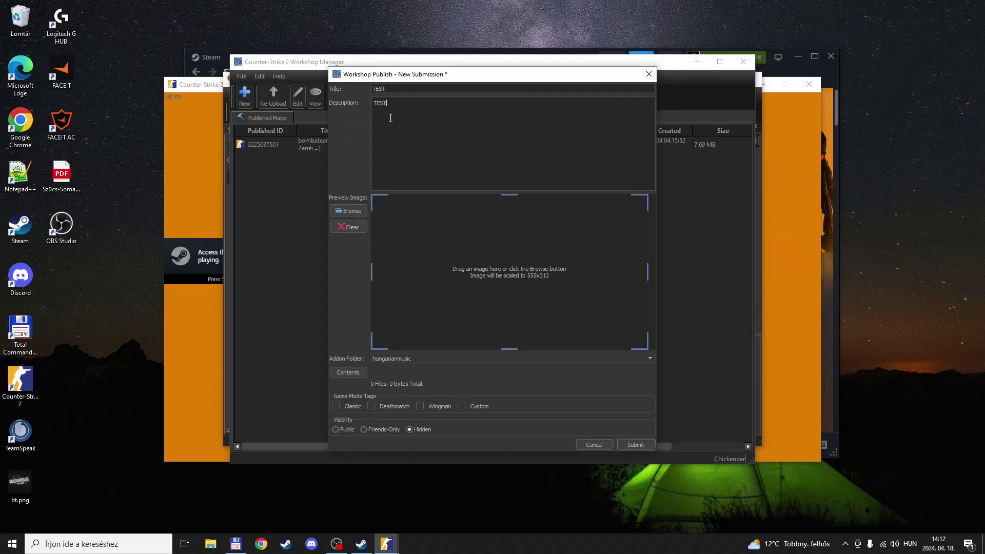
- Set bt.png from the desktop as preview and Public visibility, then discard the draft
click(353, 209)
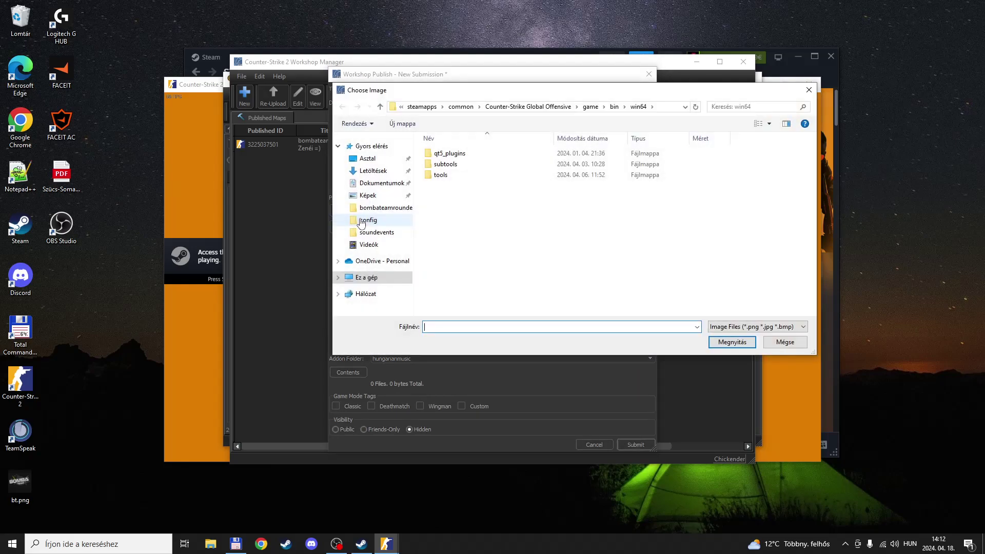
click(367, 163)
click(449, 165)
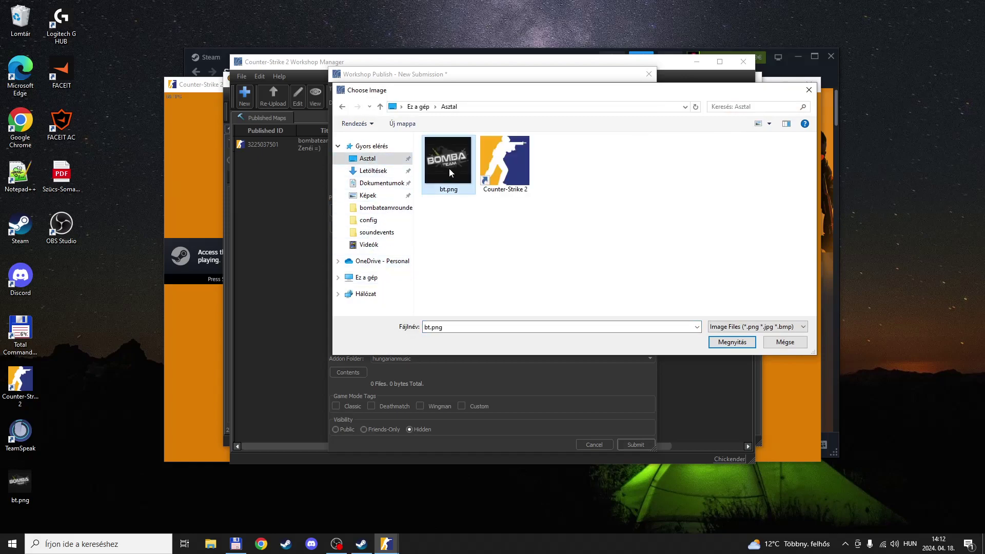
click(714, 346)
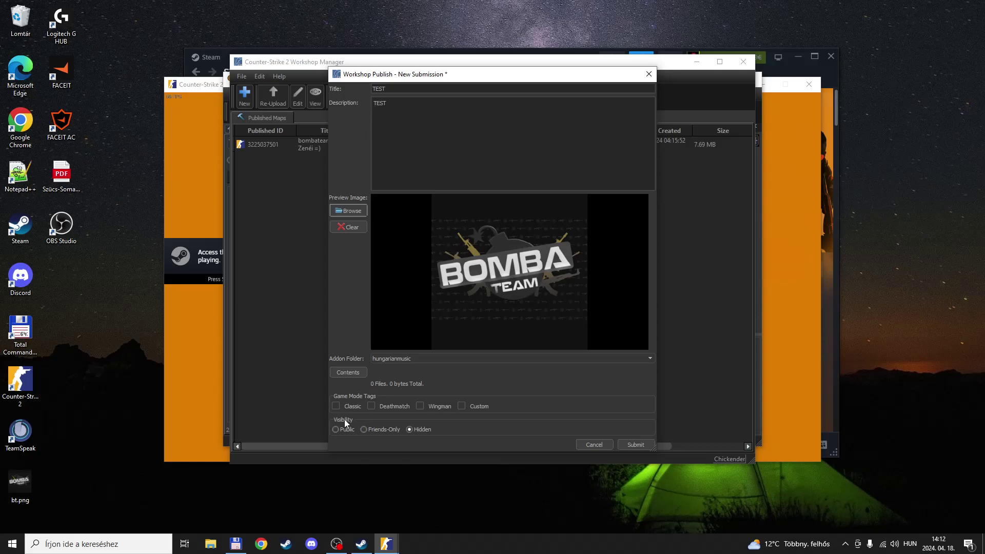
click(335, 431)
click(649, 75)
click(477, 277)
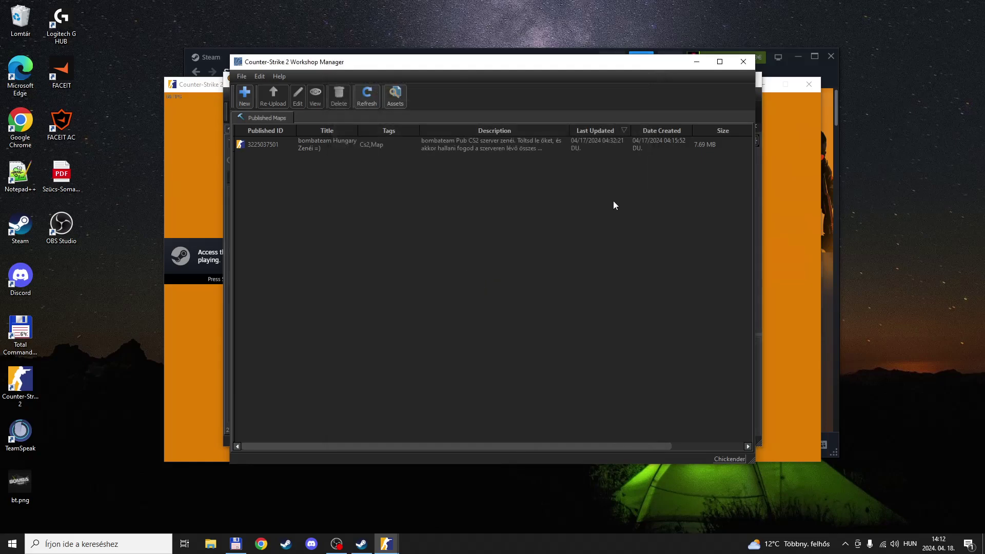
click(743, 61)
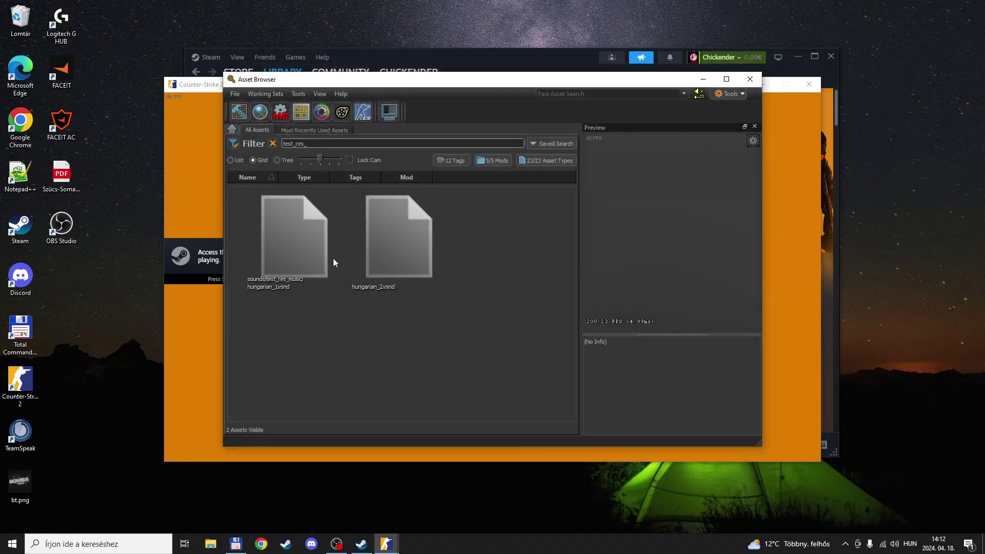
click(286, 232)
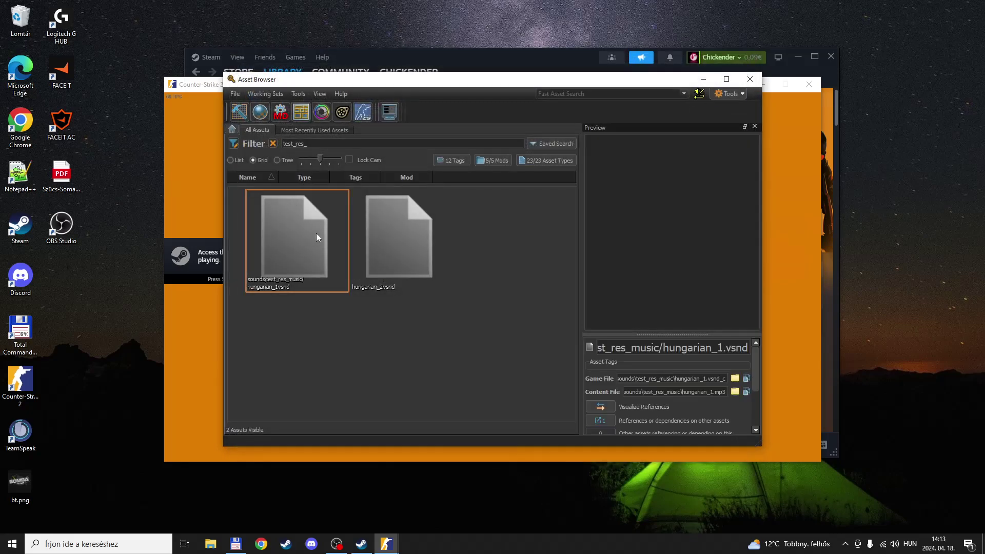
click(380, 230)
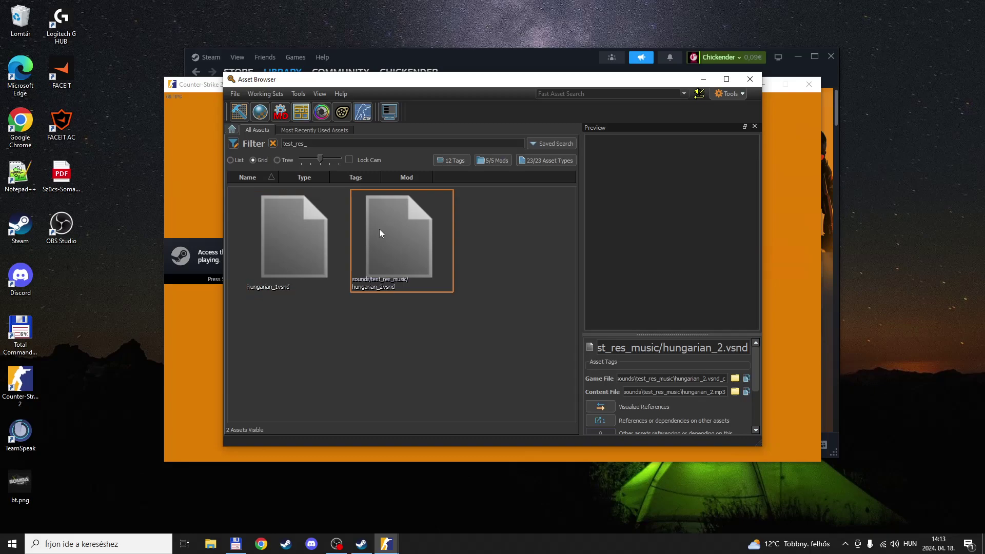
click(732, 97)
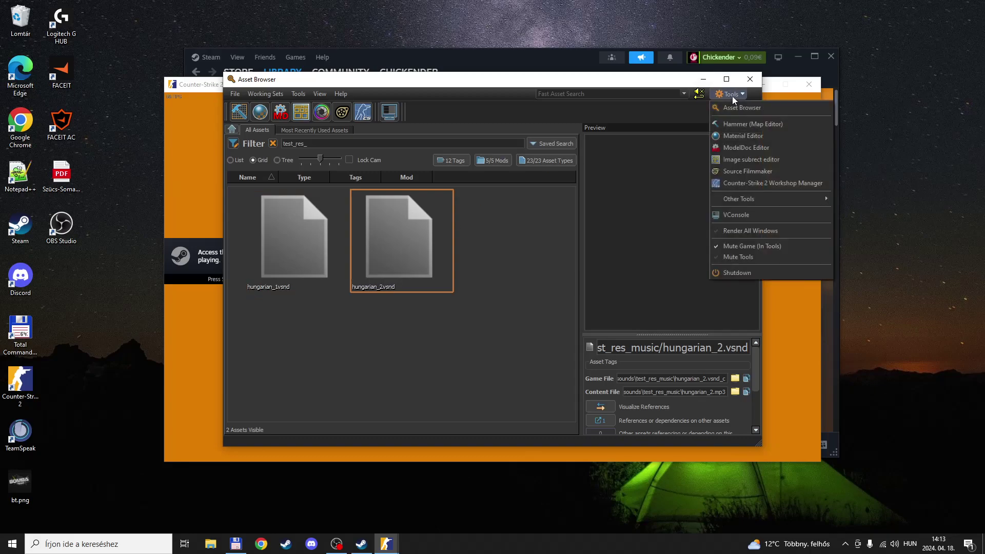
click(744, 183)
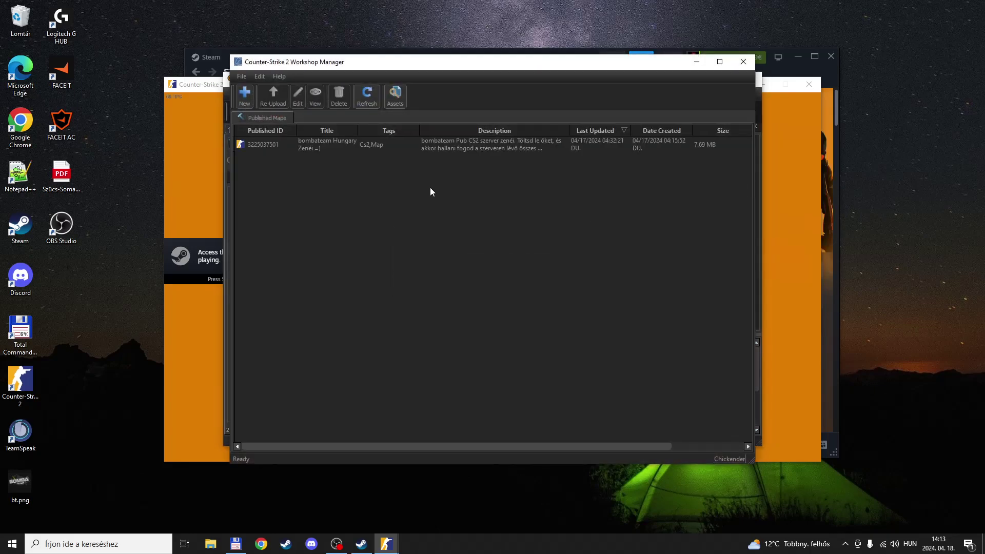
- Submit a public workshop item titled TEST with the desktop bt.png as its preview image
click(245, 96)
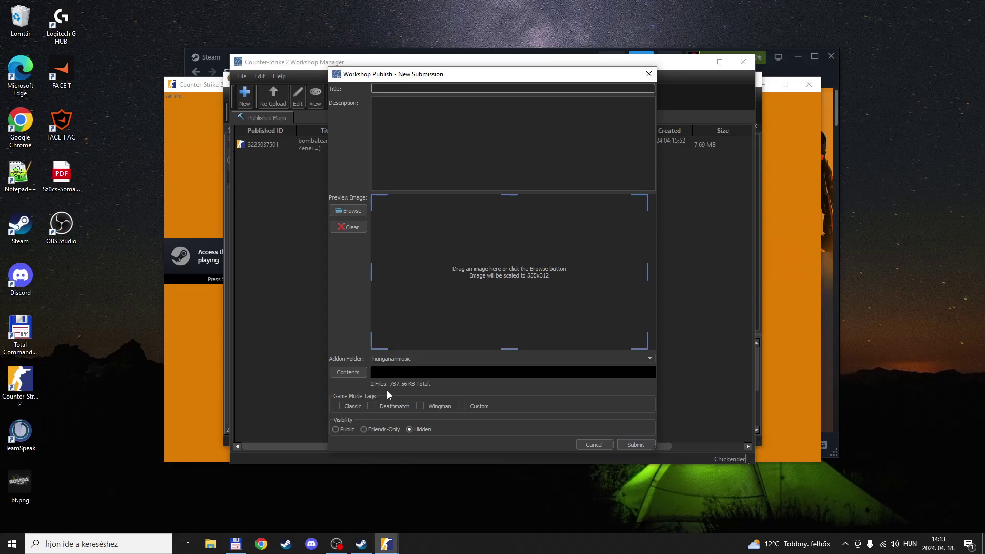
text(TEST)
click(437, 150)
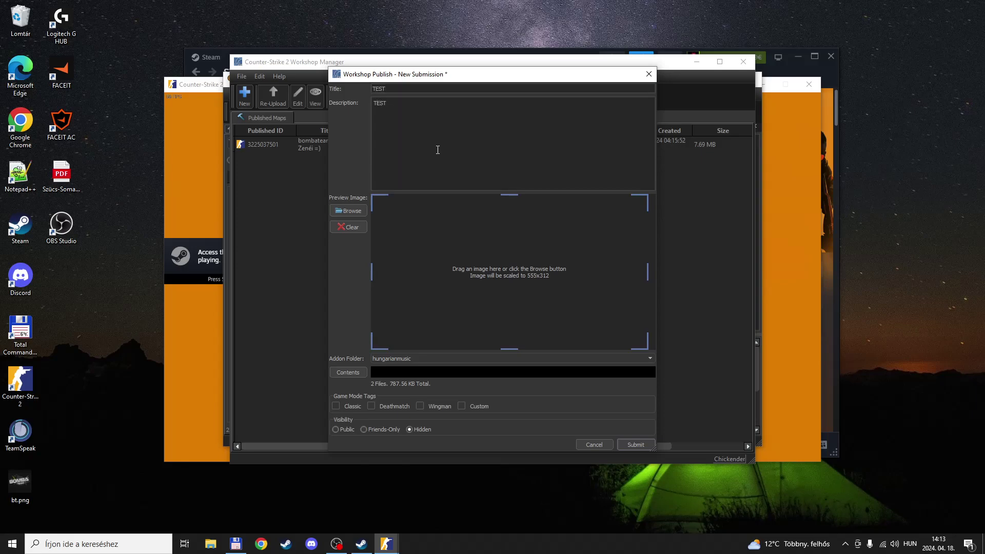
click(349, 211)
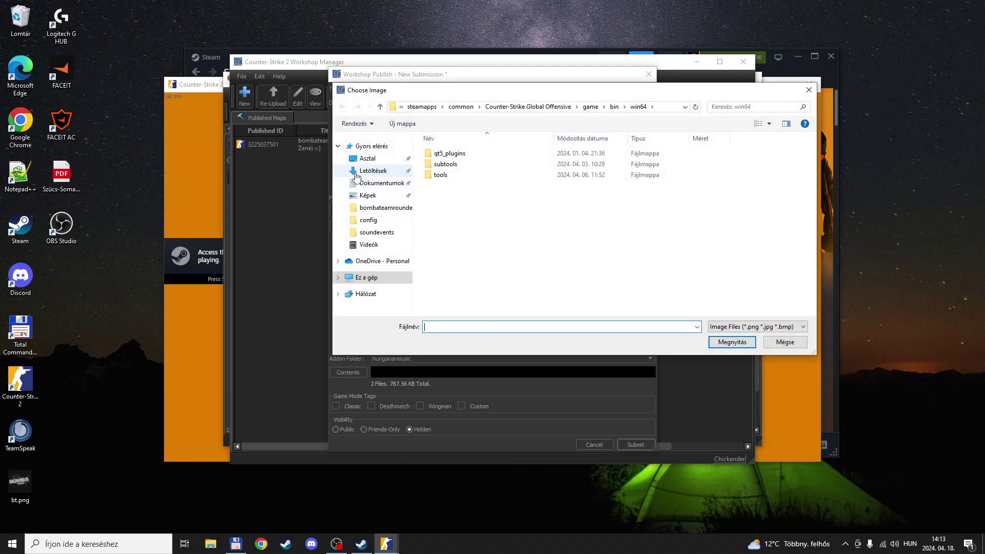
click(367, 158)
click(442, 194)
click(732, 342)
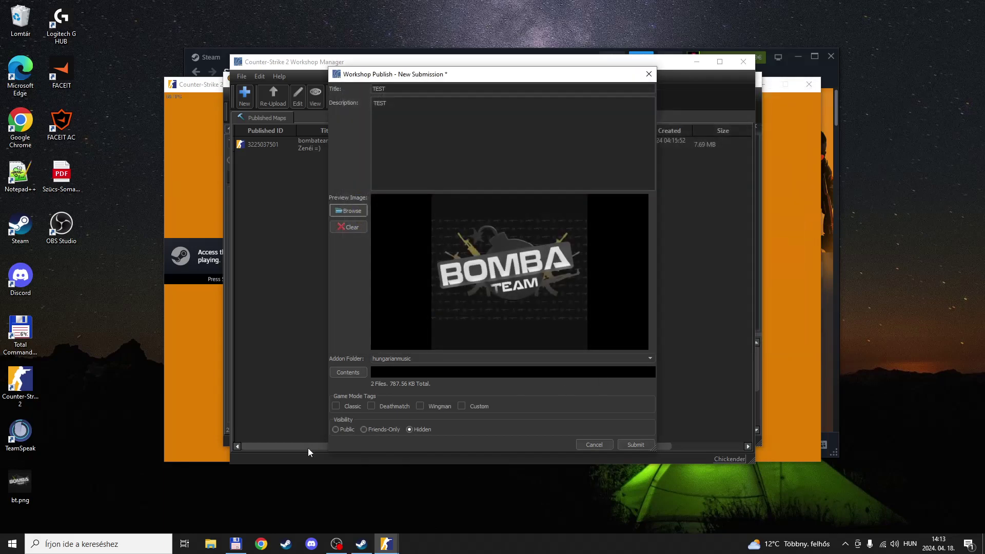
click(336, 429)
click(636, 446)
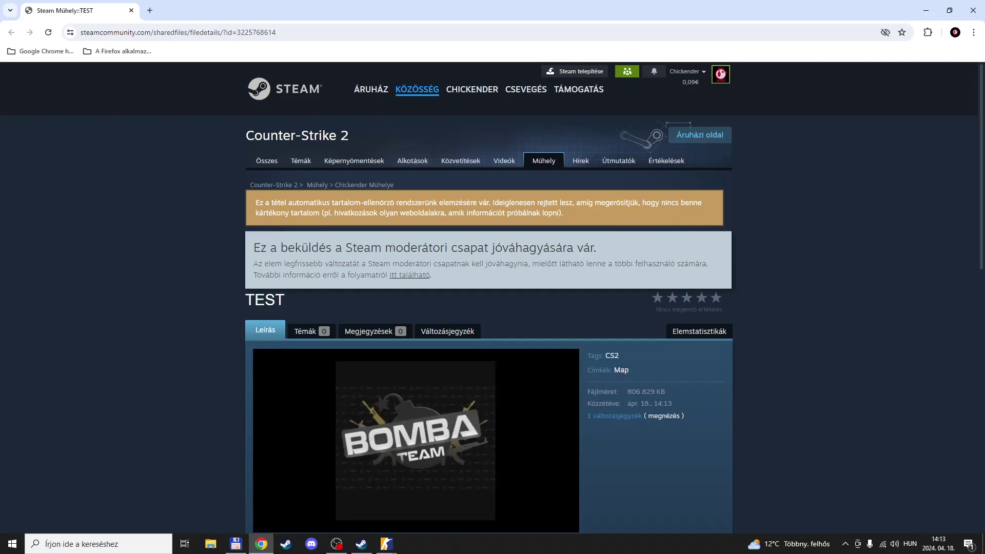
- Scroll the TEST workshop page, then return to Total Commander
scroll(205, 213, down, 1)
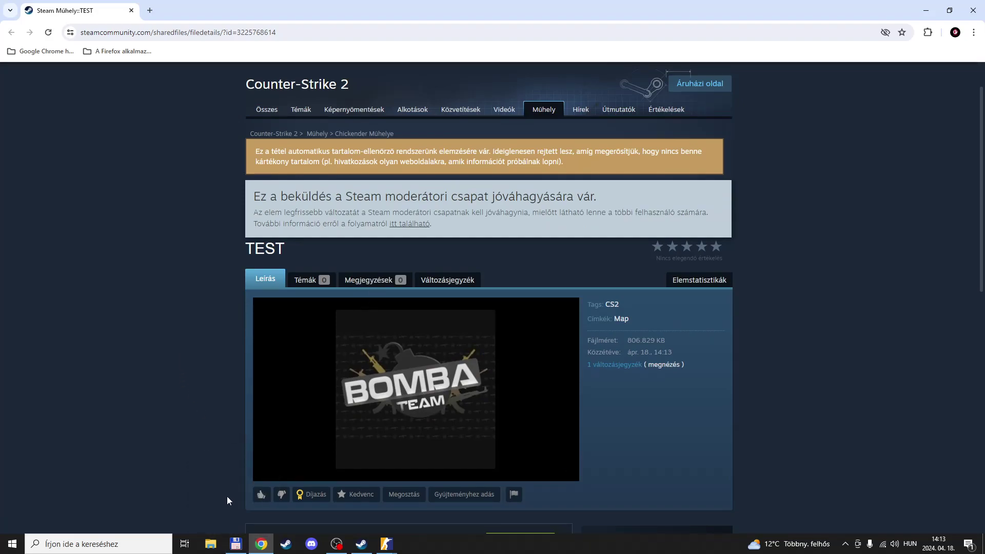
click(236, 544)
- Browse to game > csgo_addons > hungarianmusic > sounds > test_res_music to check the compiled hungarian sounds
double_click(244, 145)
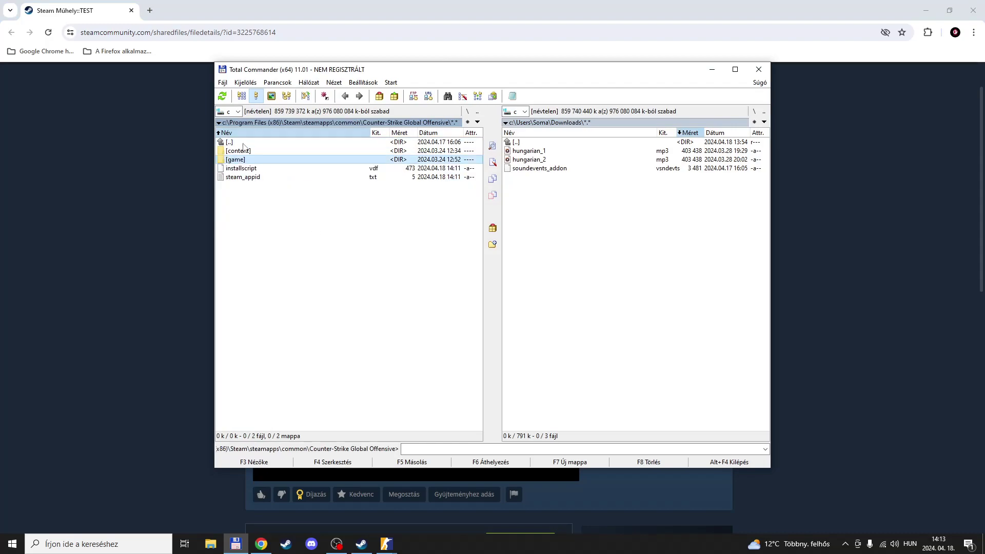
double_click(251, 152)
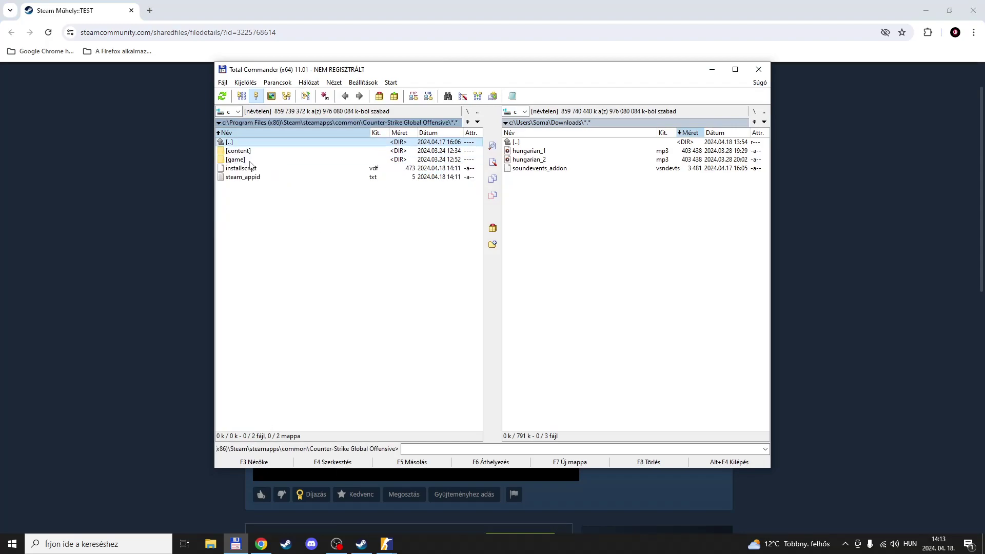
double_click(249, 161)
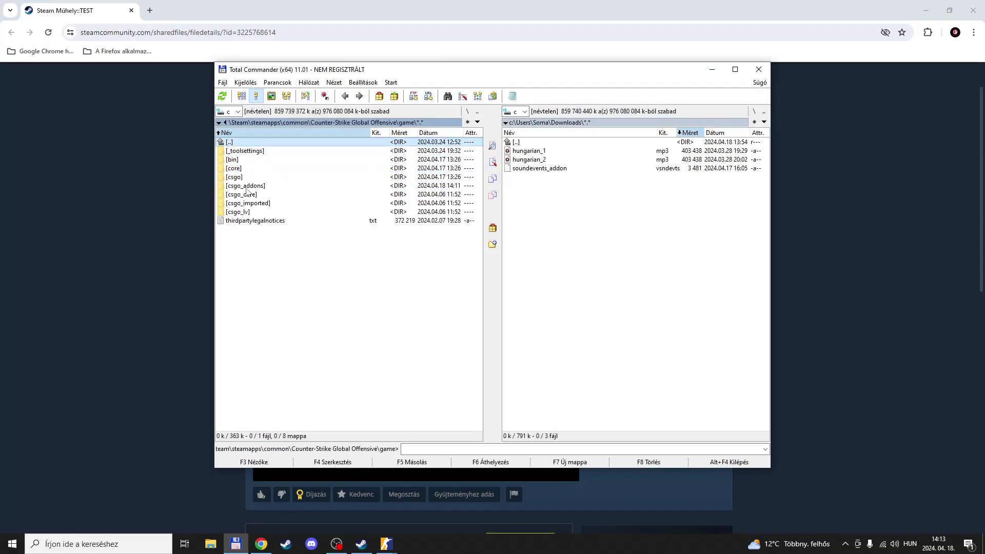
double_click(248, 185)
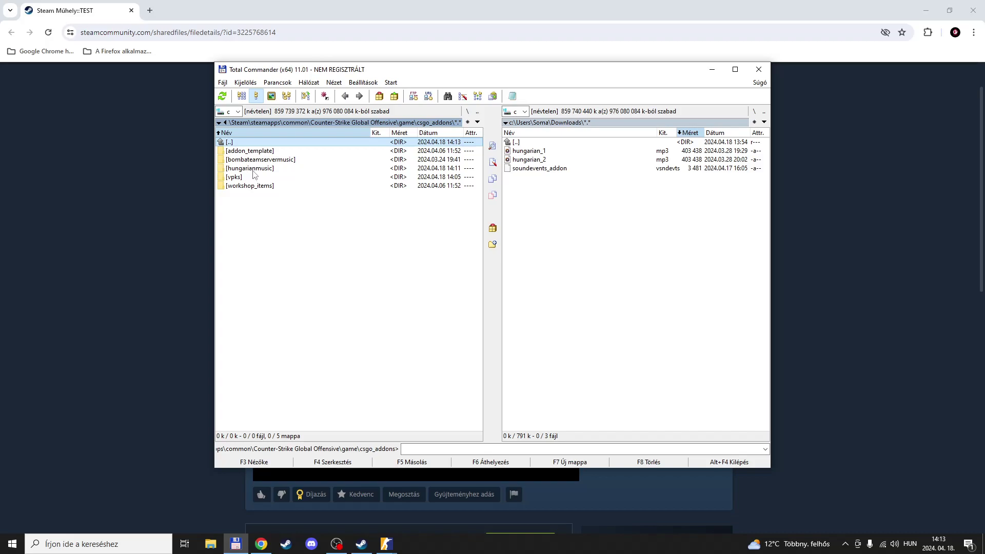
double_click(253, 170)
double_click(240, 160)
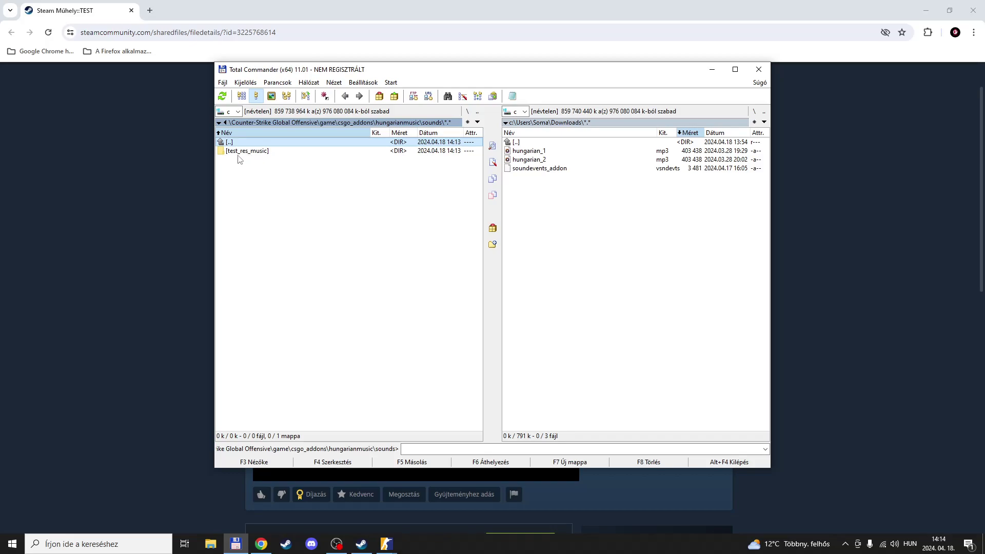
double_click(256, 152)
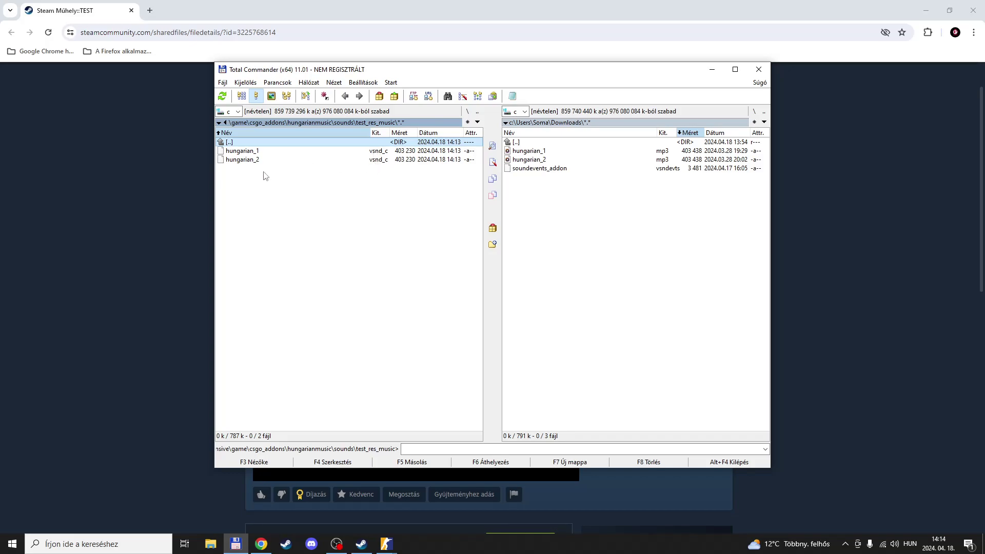
- Return to the hungarianmusic folder, minimise Total Commander and restore OBS
double_click(242, 143)
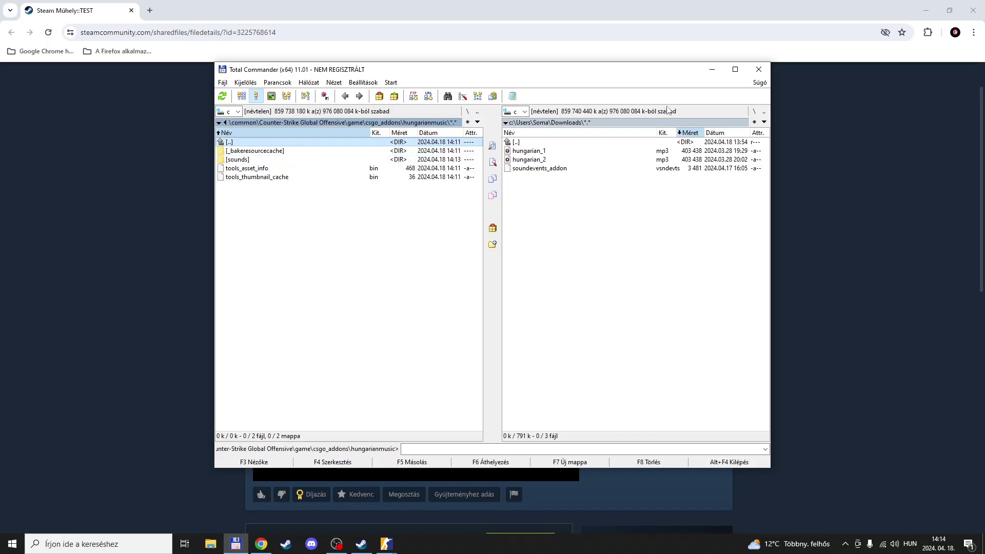
click(712, 71)
click(336, 544)
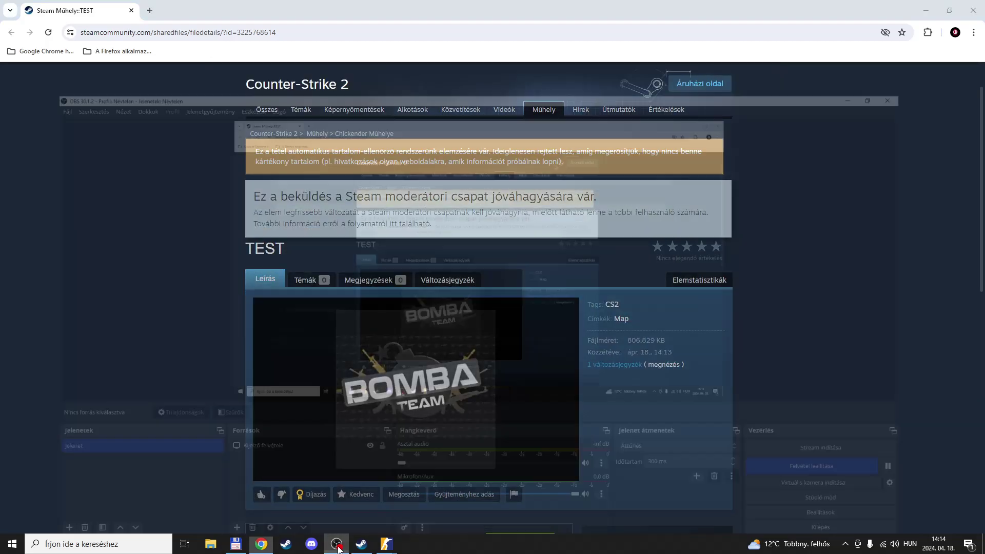